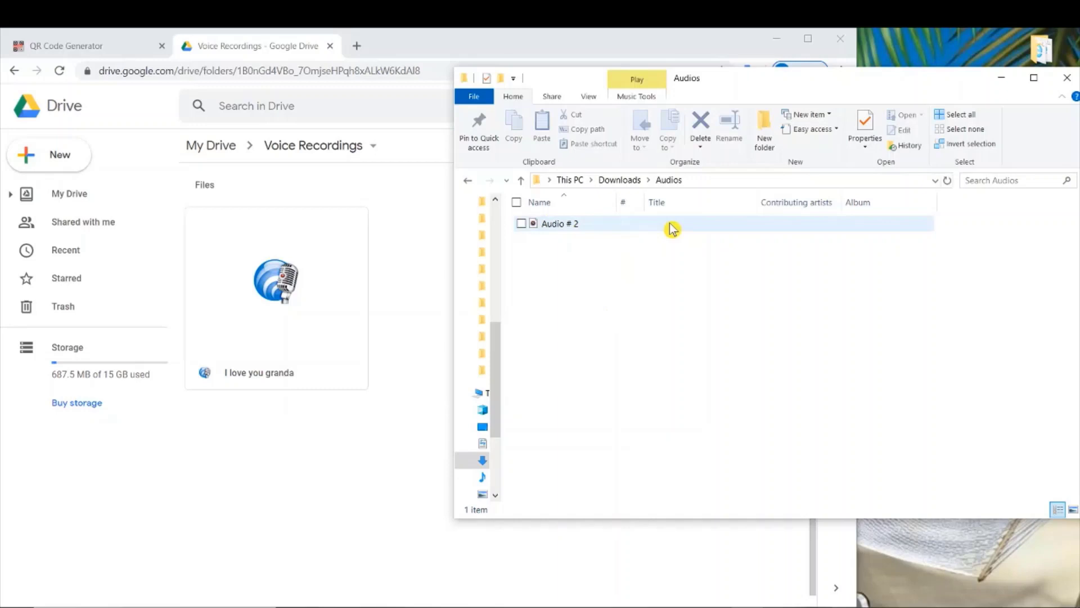
Step: Upload the Audio # 2 file from the Downloads Audios folder into the Voice Recordings folder in Google Drive
left_click(672, 229)
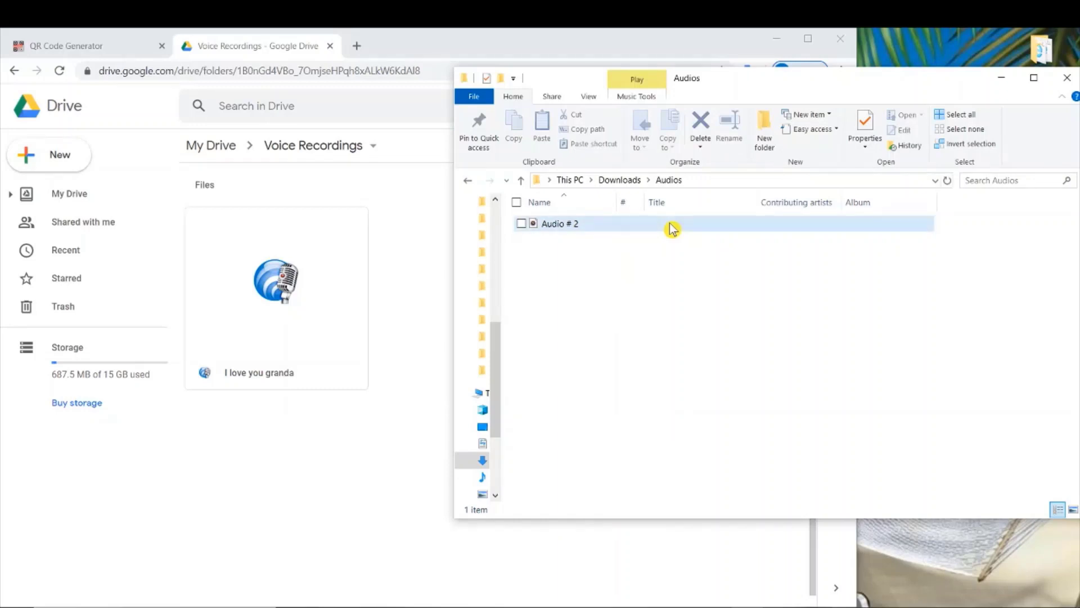
left_click_drag(672, 228, 424, 261)
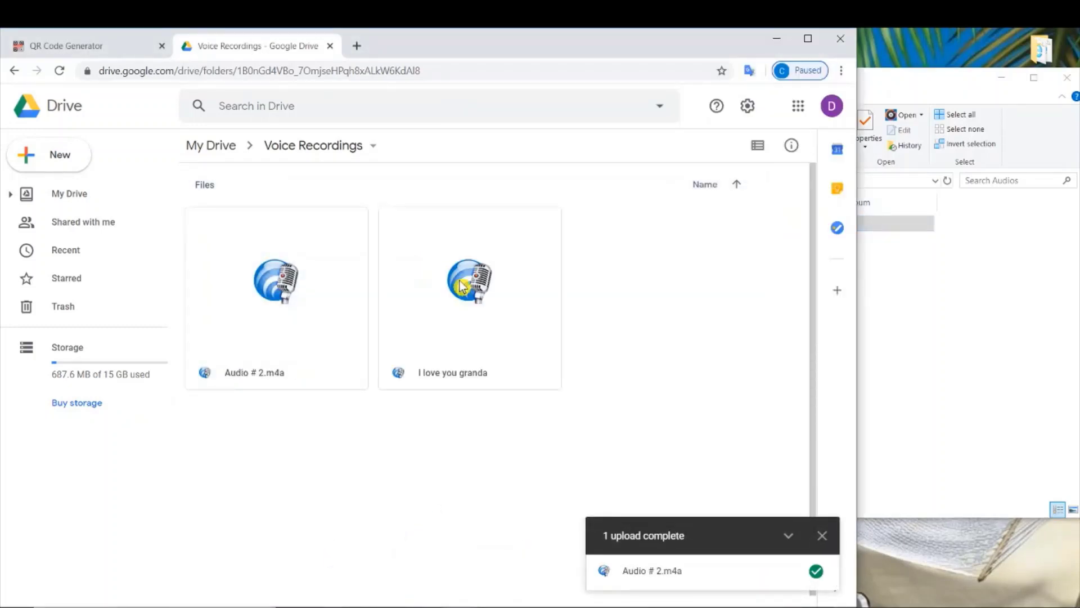
Step: Preview the uploaded Audio # 2.m4a and play it with the volume raised to check that it is the right recording
left_click(477, 292)
left_click(277, 312)
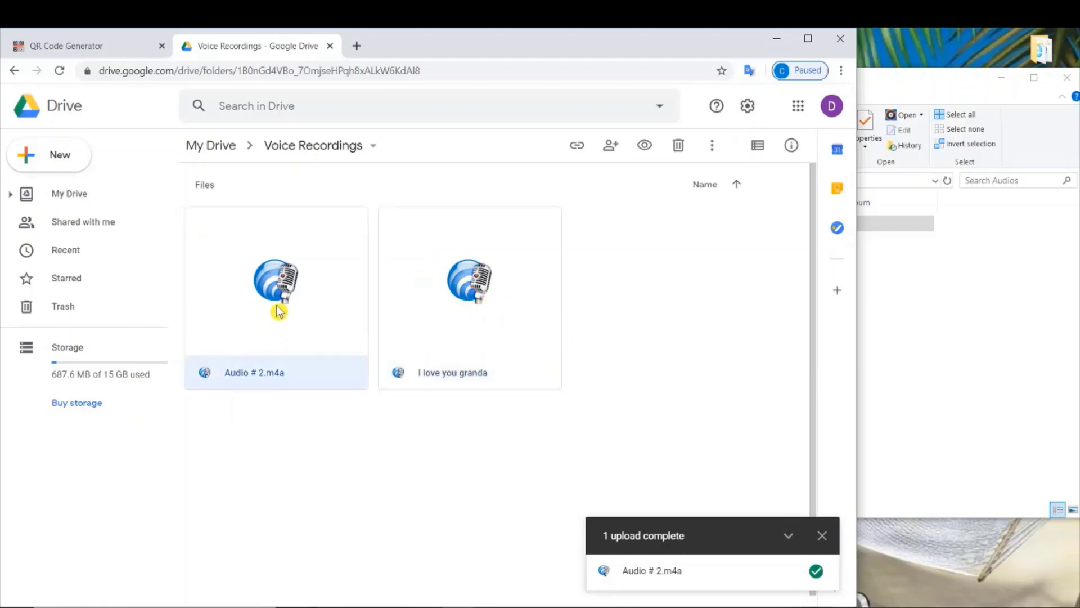
double_click(277, 291)
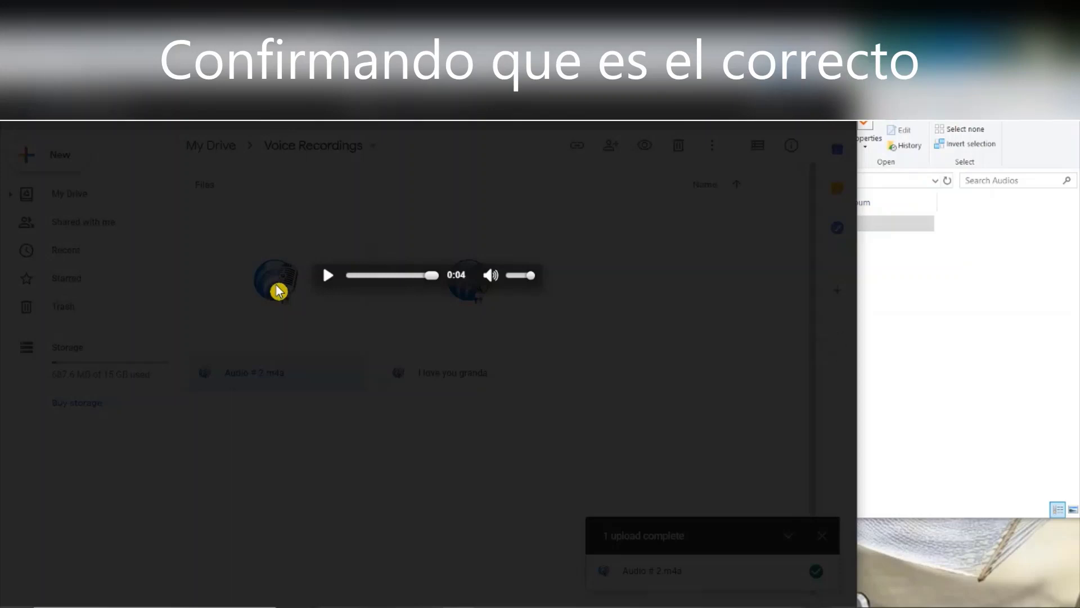
key("XF86AudioRaiseVolume")
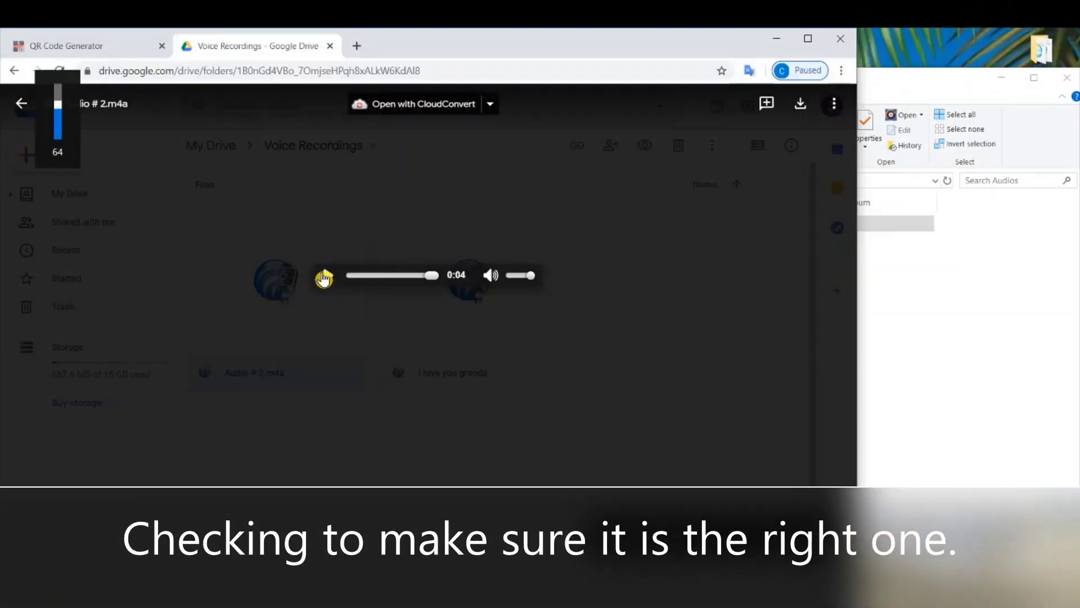
left_click(327, 276)
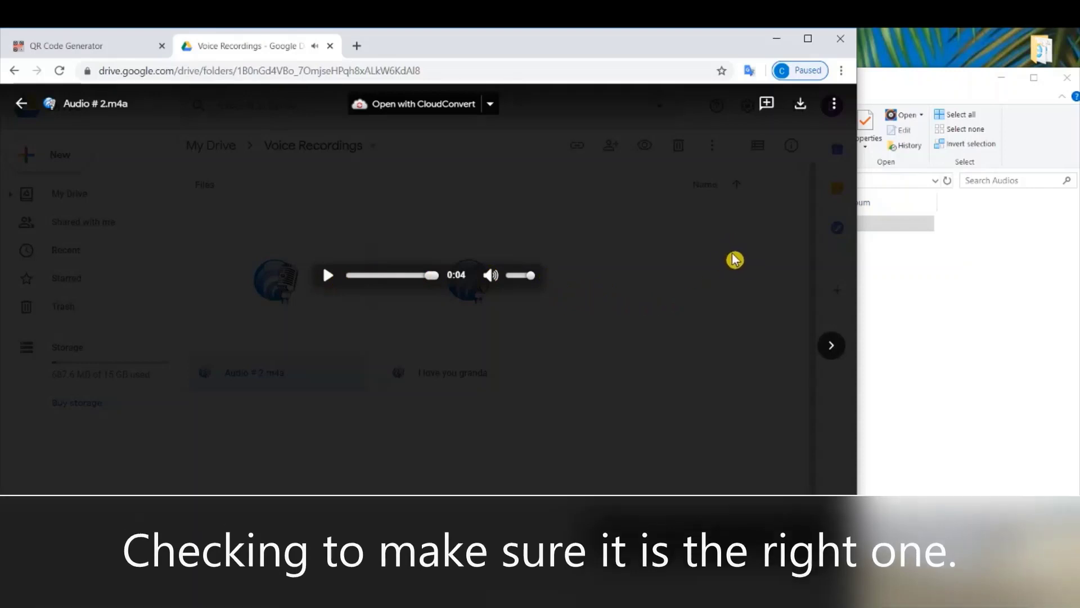
key("Escape")
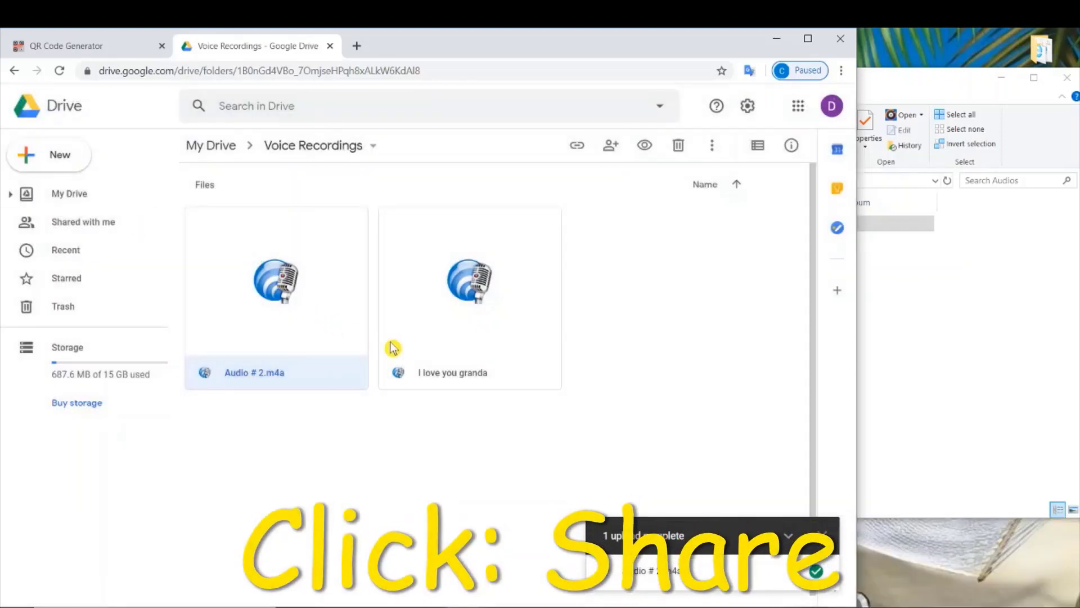
Step: Change the link sharing of Audio # 2.m4a to On - Anyone with the link, with view access, in the advanced sharing settings
right_click(278, 372)
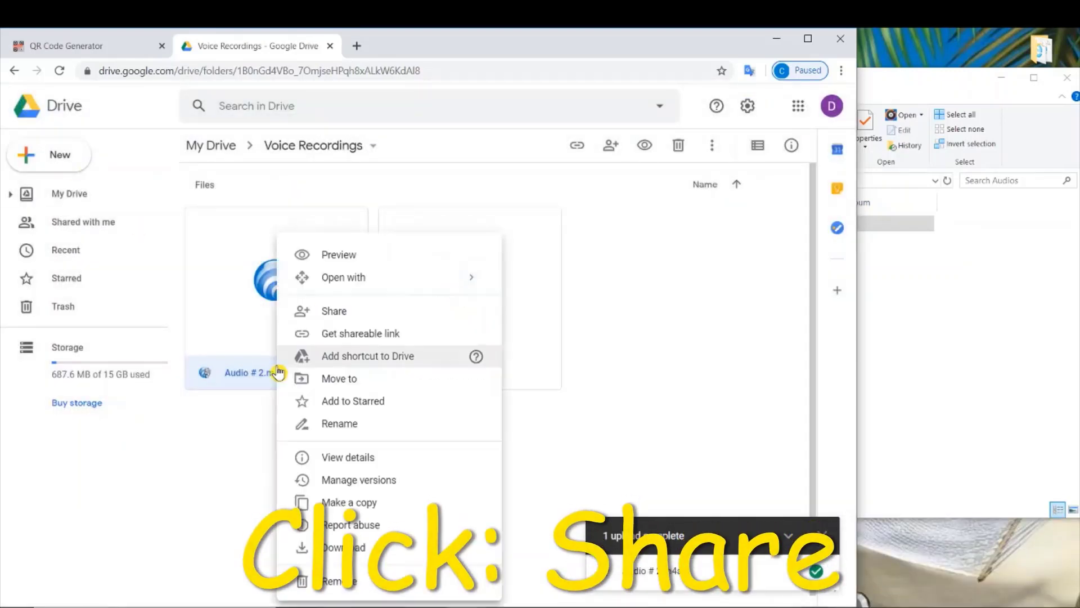
left_click(471, 313)
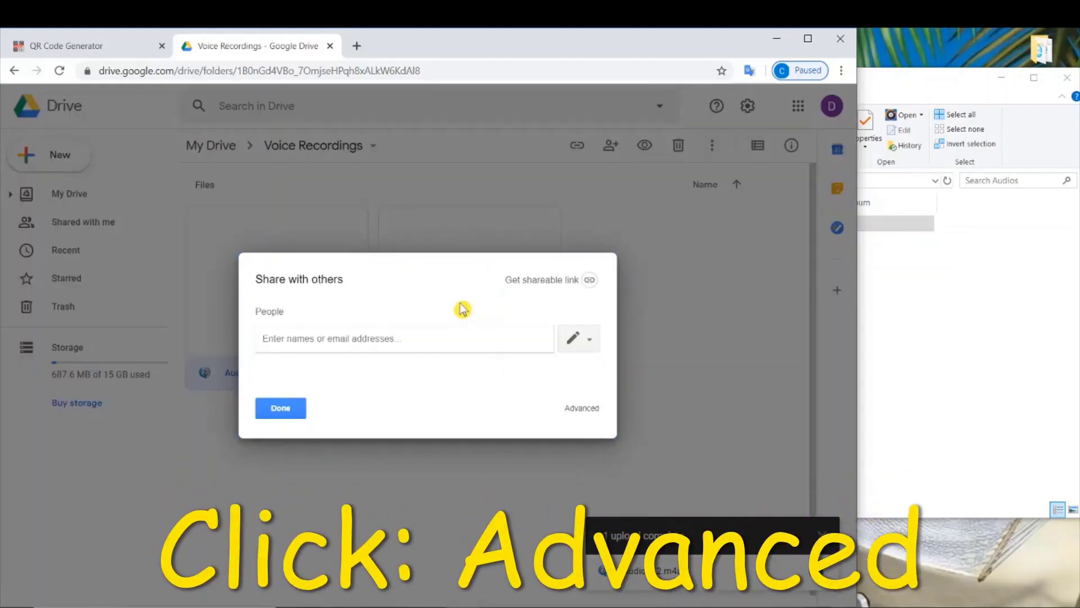
left_click(584, 413)
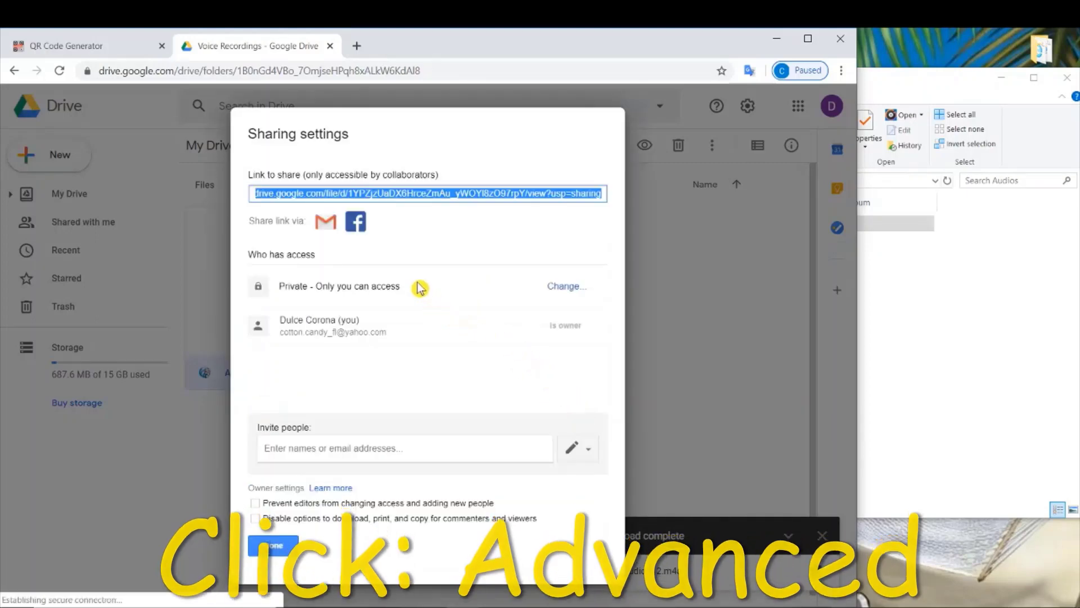
left_click(563, 287)
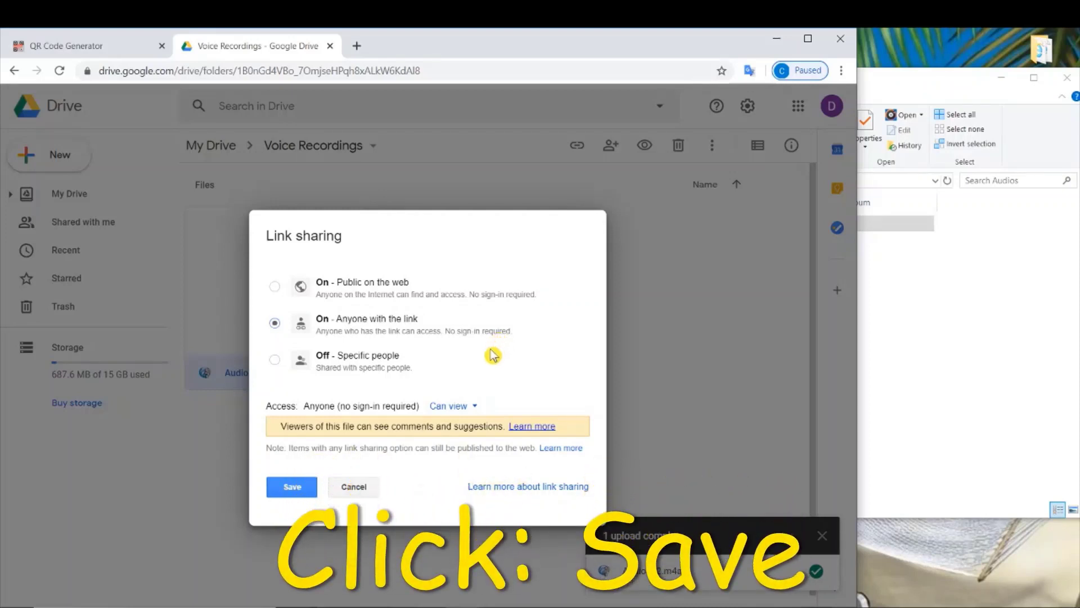
left_click(291, 490)
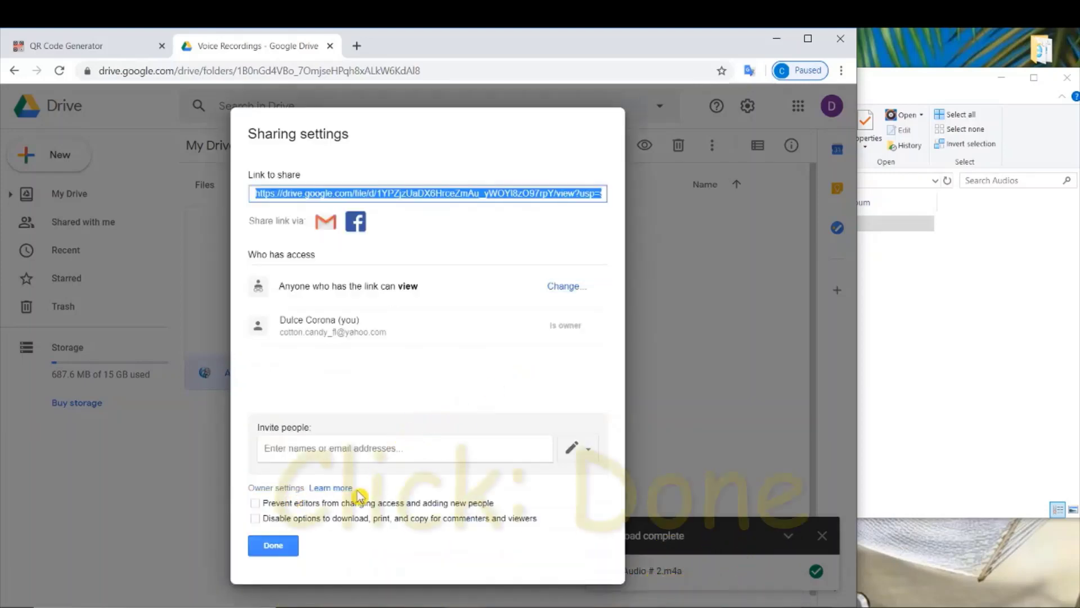
left_click(304, 548)
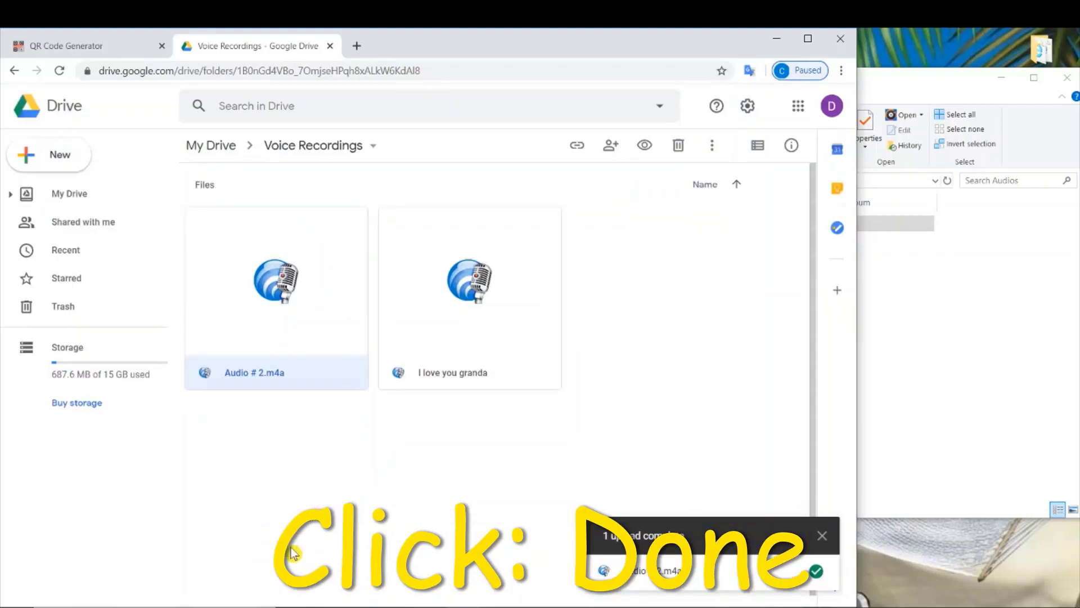
Step: Copy the shareable link of Audio # 2.m4a
right_click(262, 279)
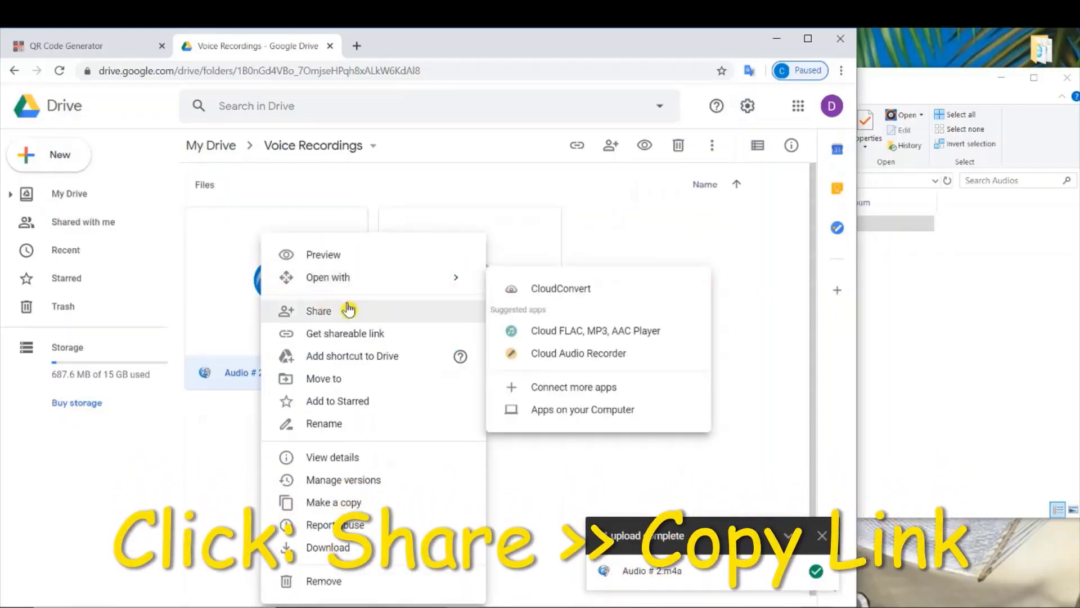
left_click(413, 317)
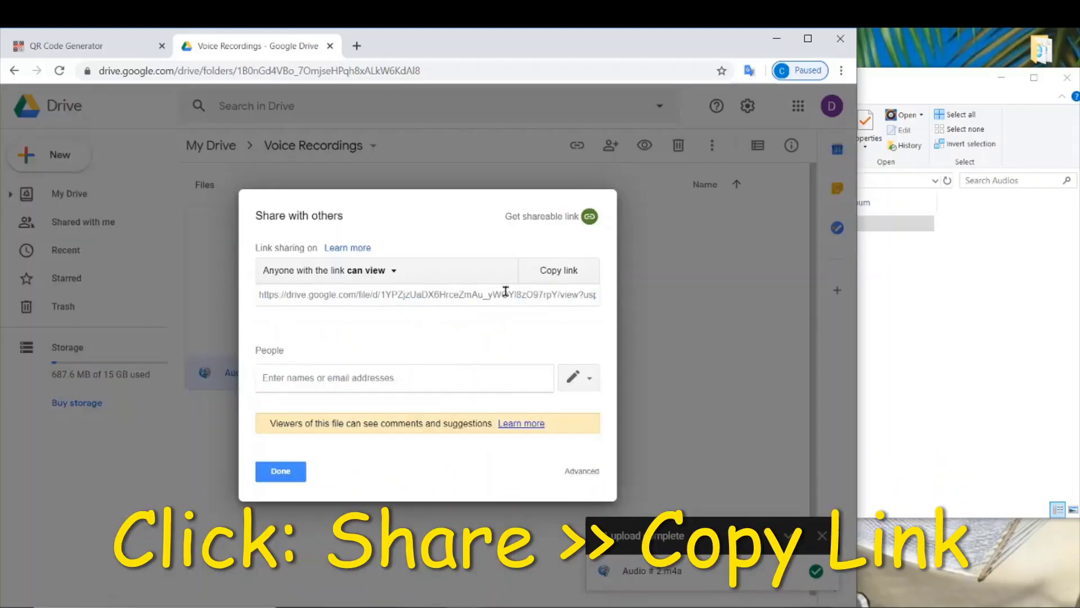
left_click(580, 276)
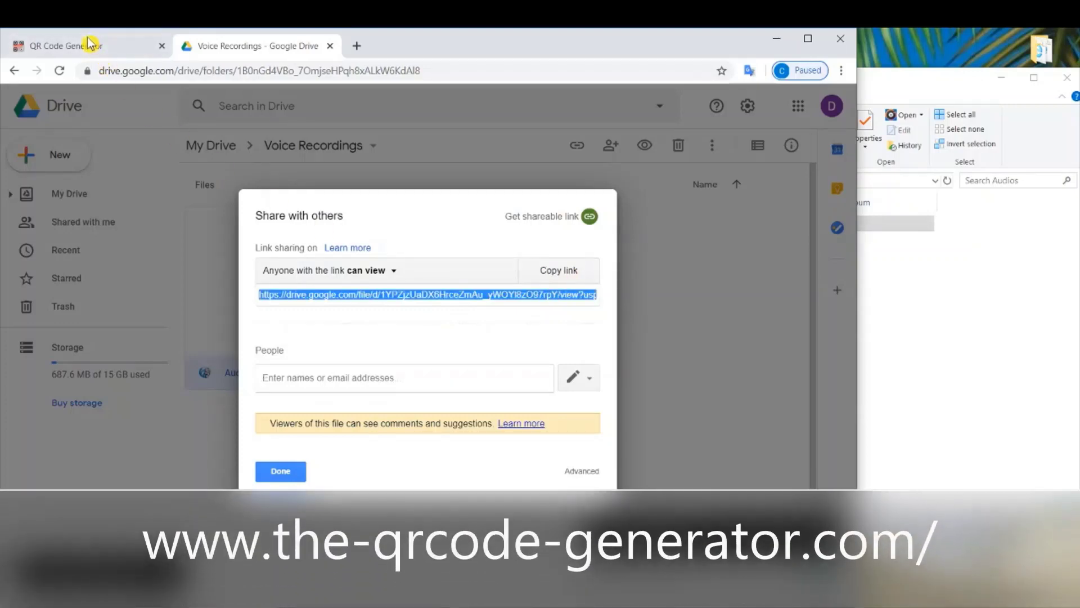
Step: Switch to the QR Code Generator site, create a URL code from the copied Drive link and shorten the URL
left_click(99, 48)
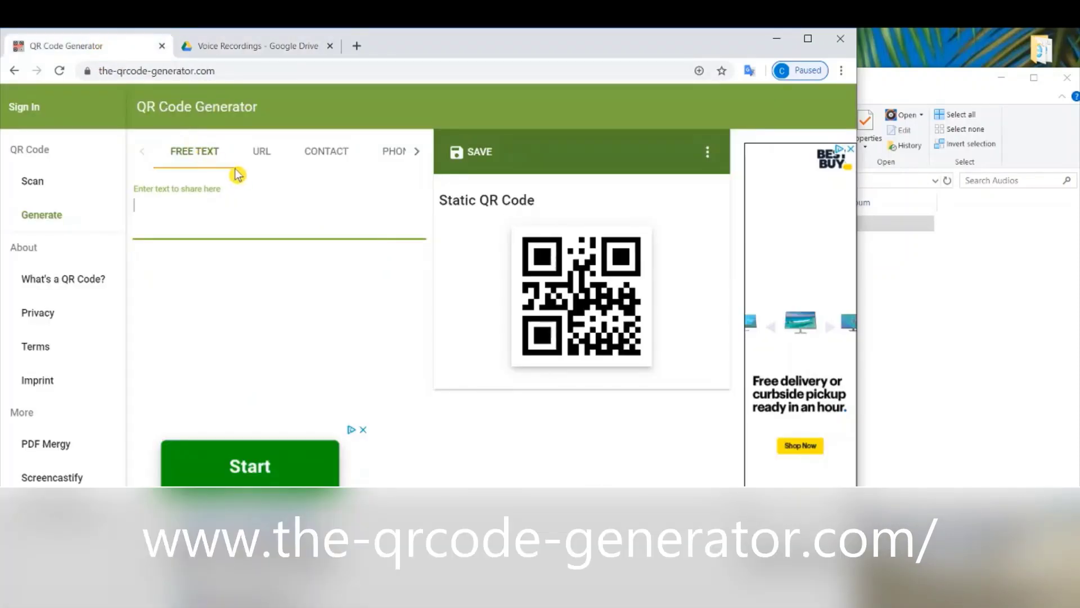
left_click(259, 155)
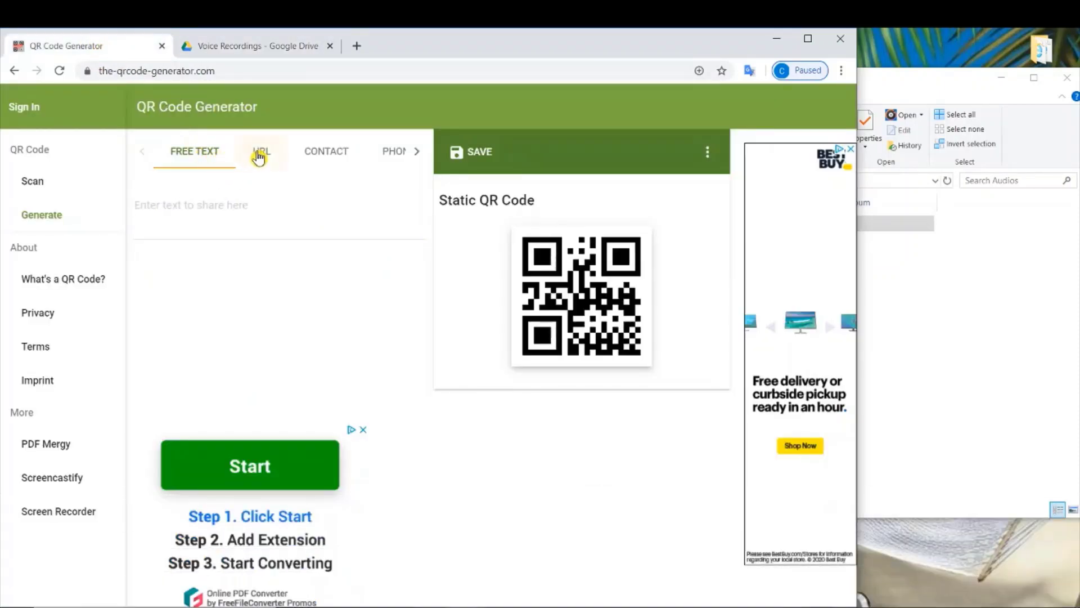
right_click(222, 200)
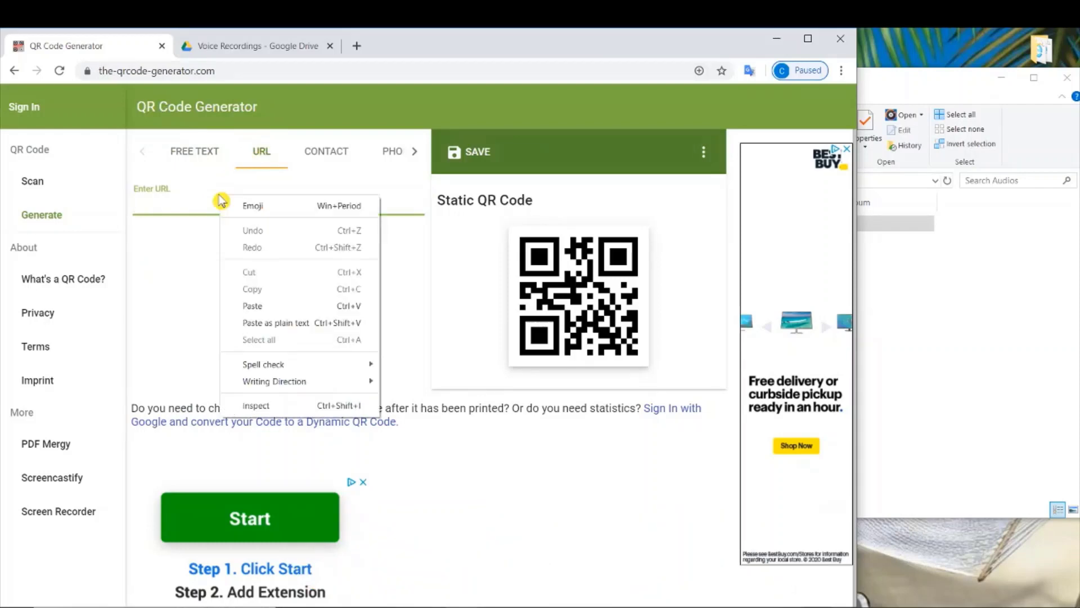
left_click(281, 305)
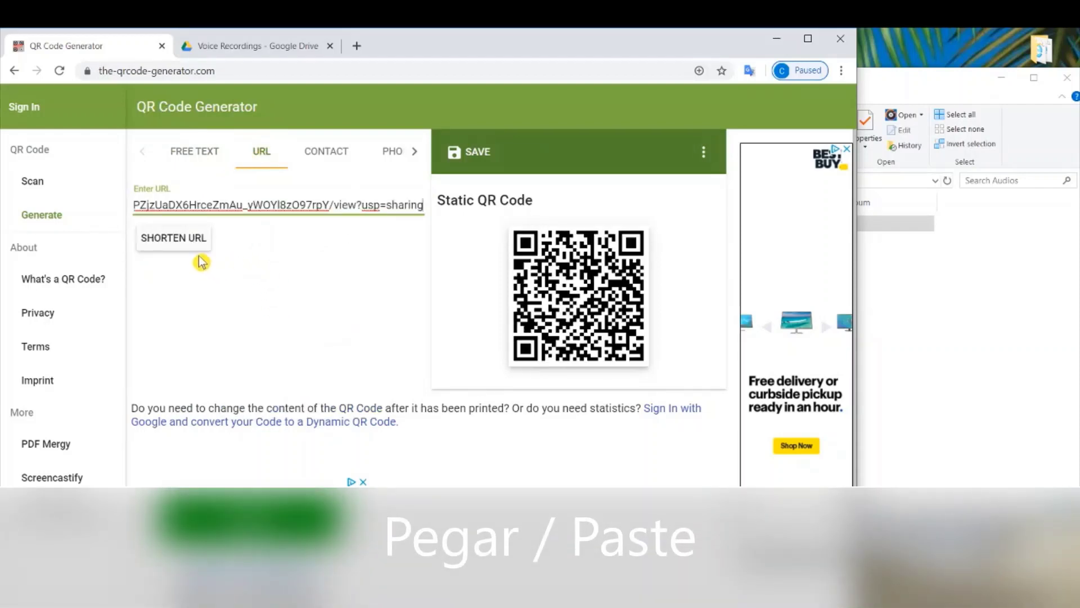
left_click(161, 251)
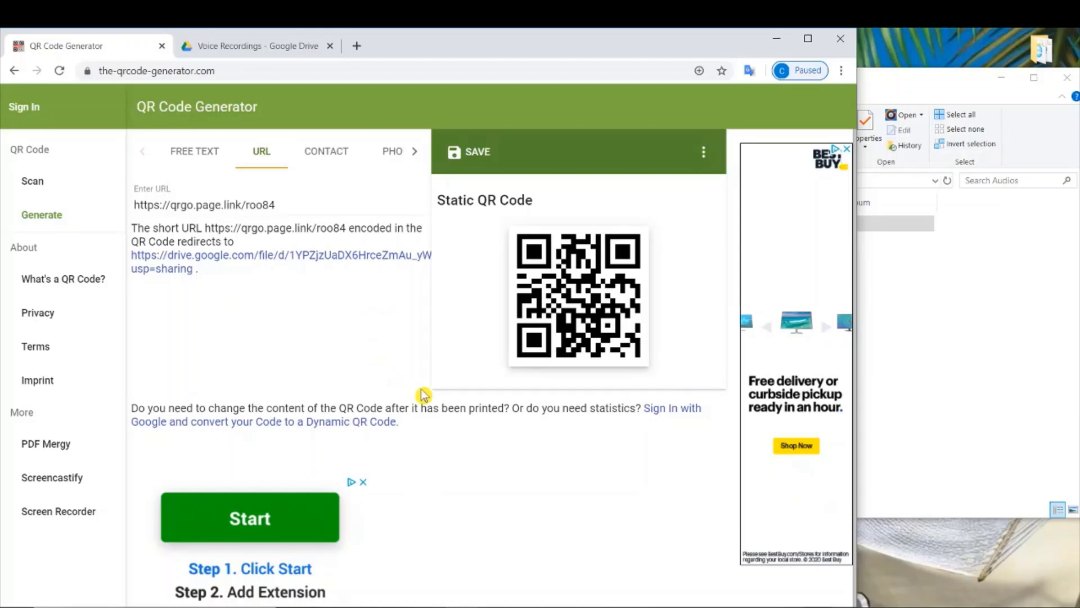
Step: Save the generated QR code as a PNG named Audio 2
left_click(455, 154)
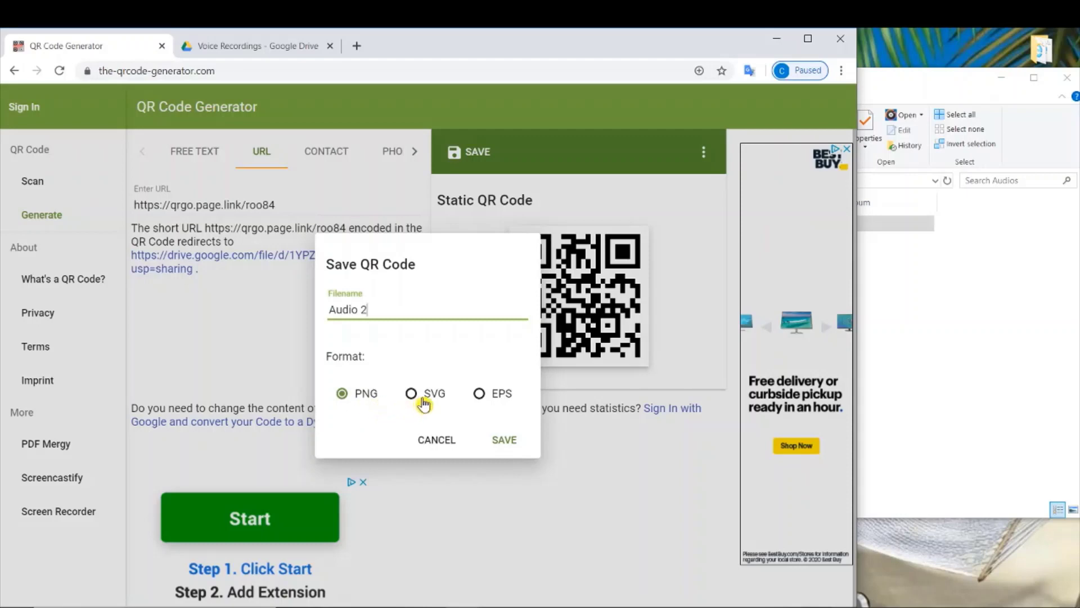
left_click(504, 440)
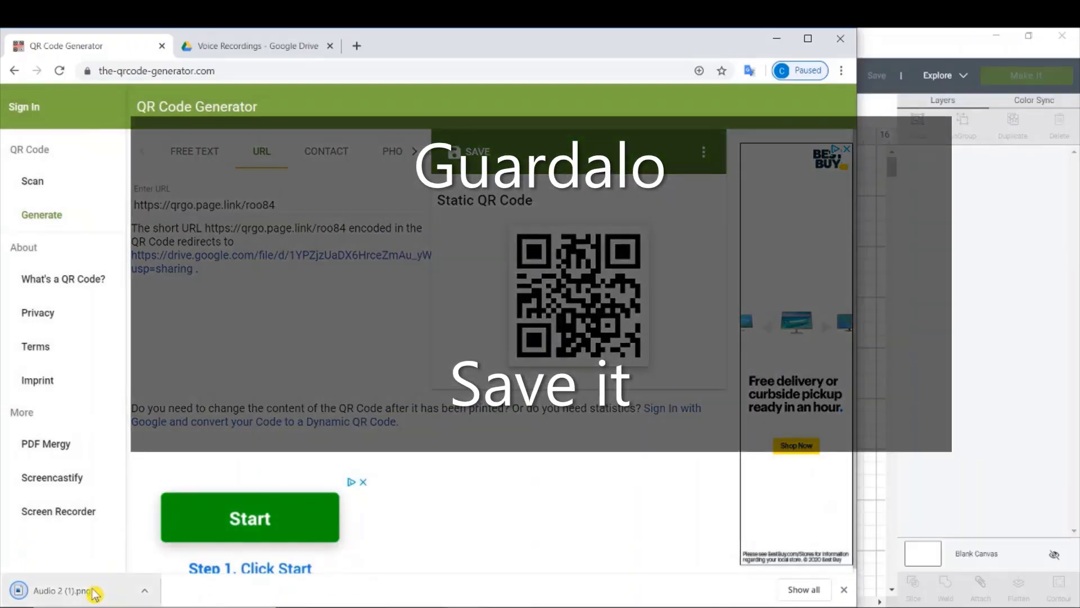
Step: Open the downloaded QR code image in Photos and save a PNG copy in the Cricut DS Tutorial 101 > Voice Recording folder
left_click(94, 594)
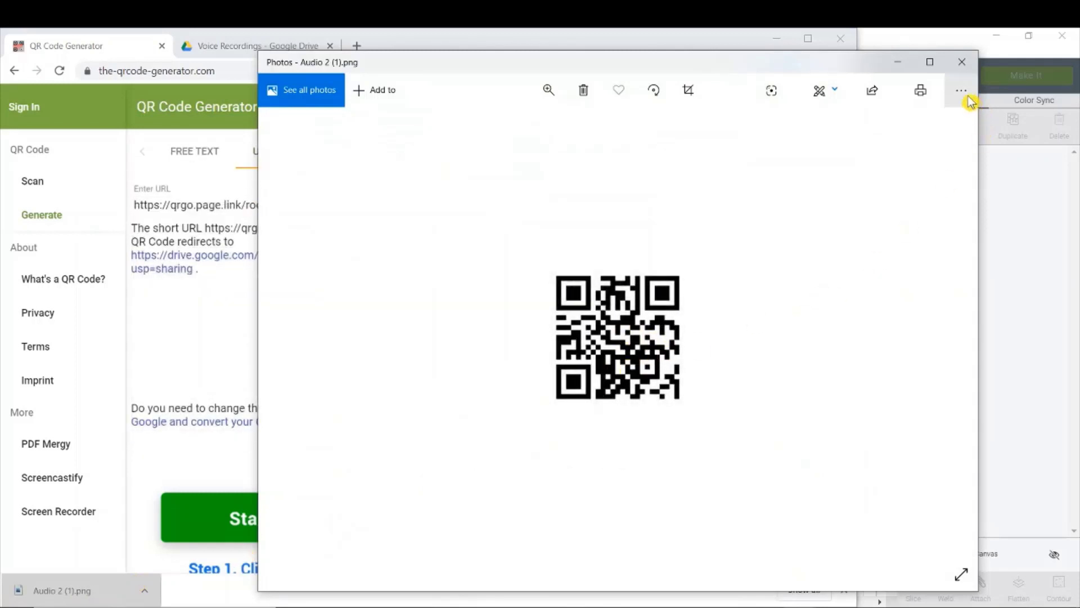
left_click(962, 92)
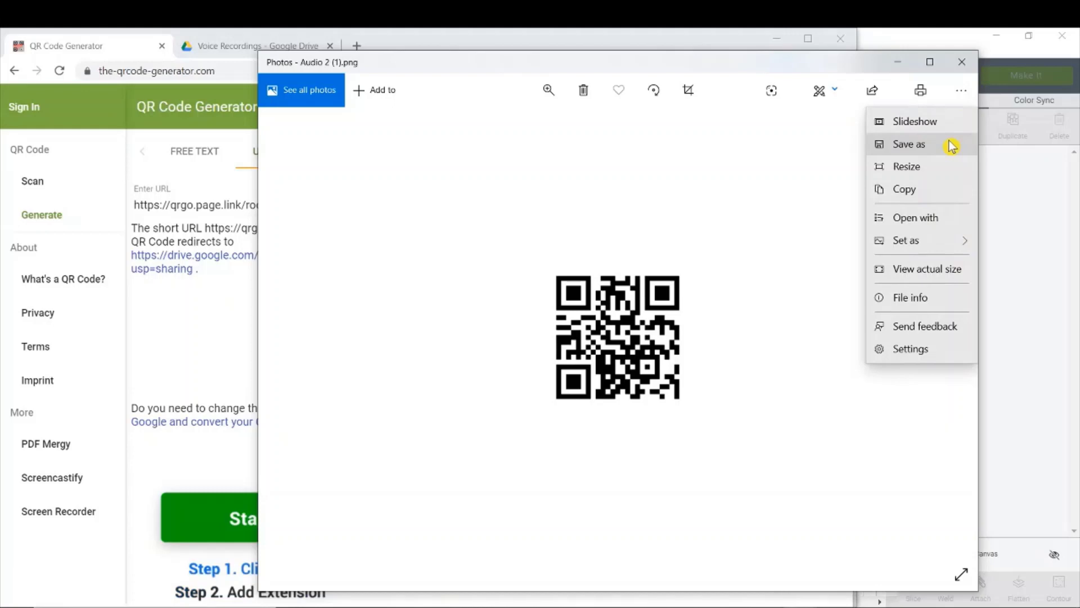
left_click(912, 146)
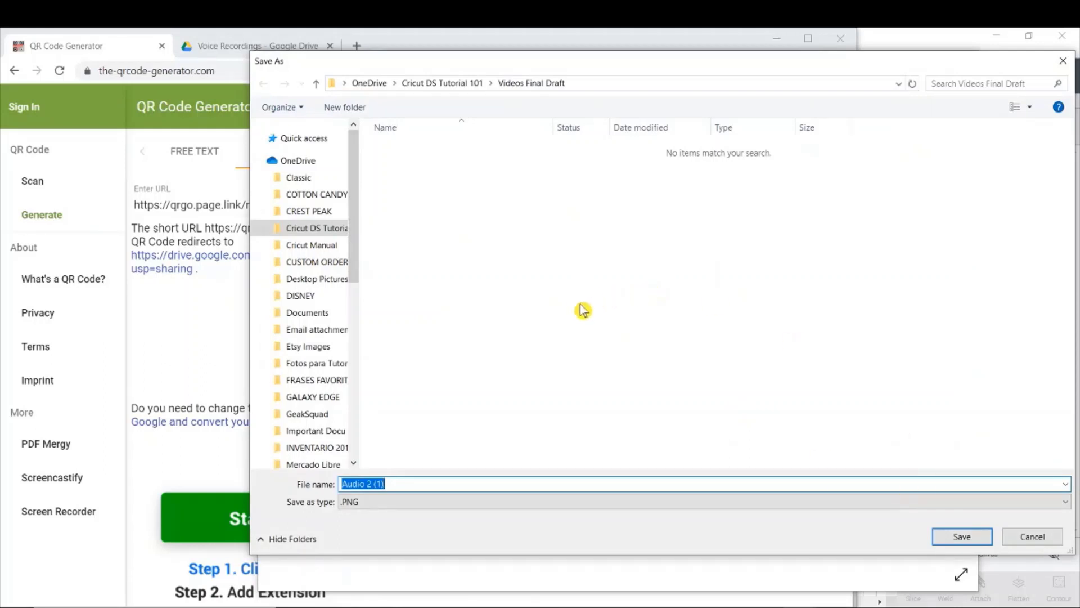
left_click(323, 230)
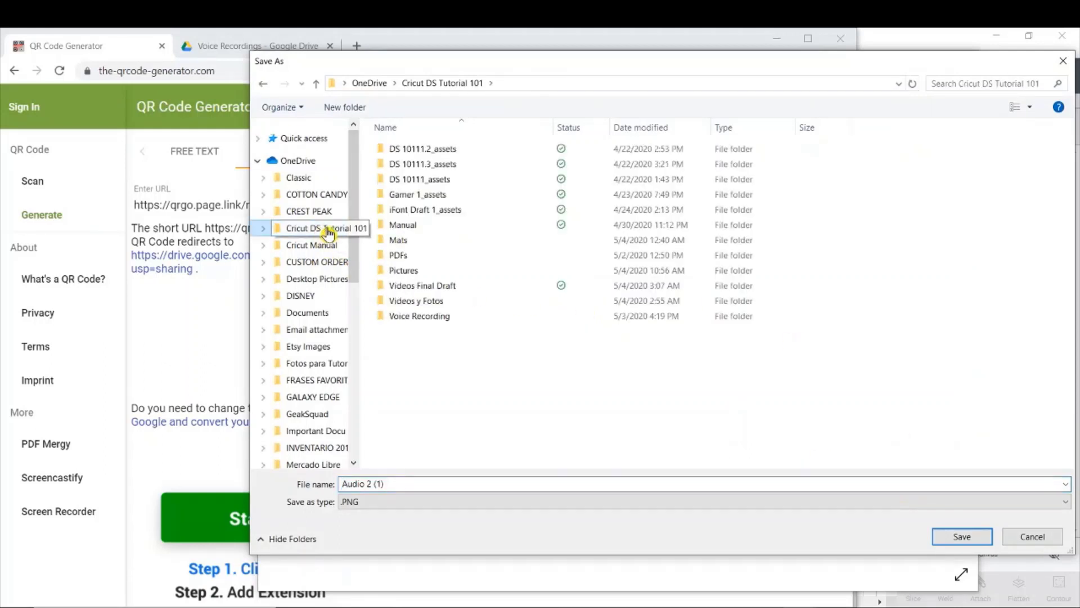
double_click(477, 315)
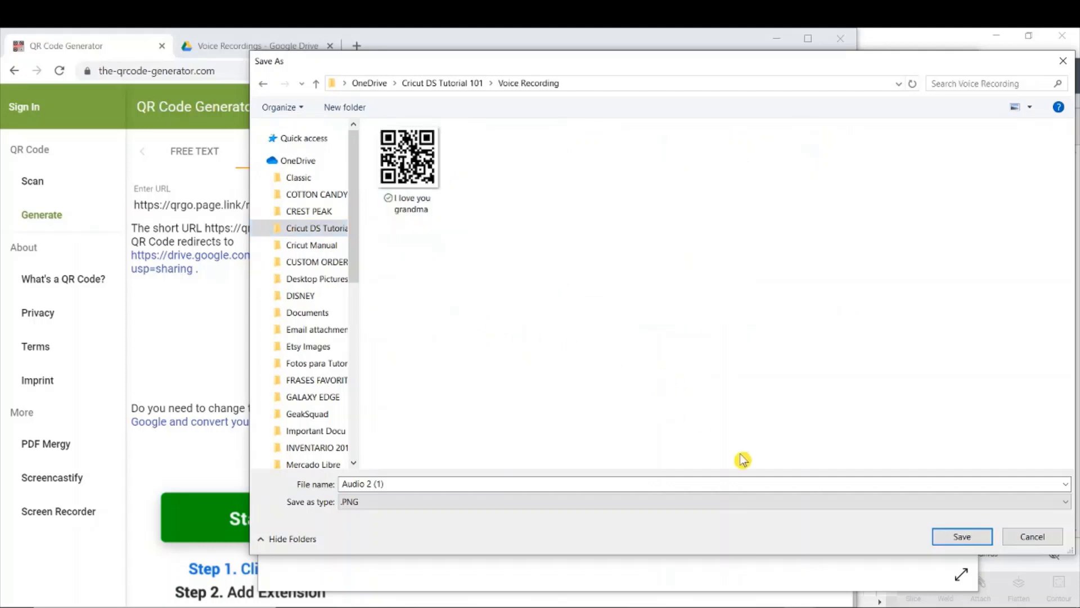
left_click(962, 535)
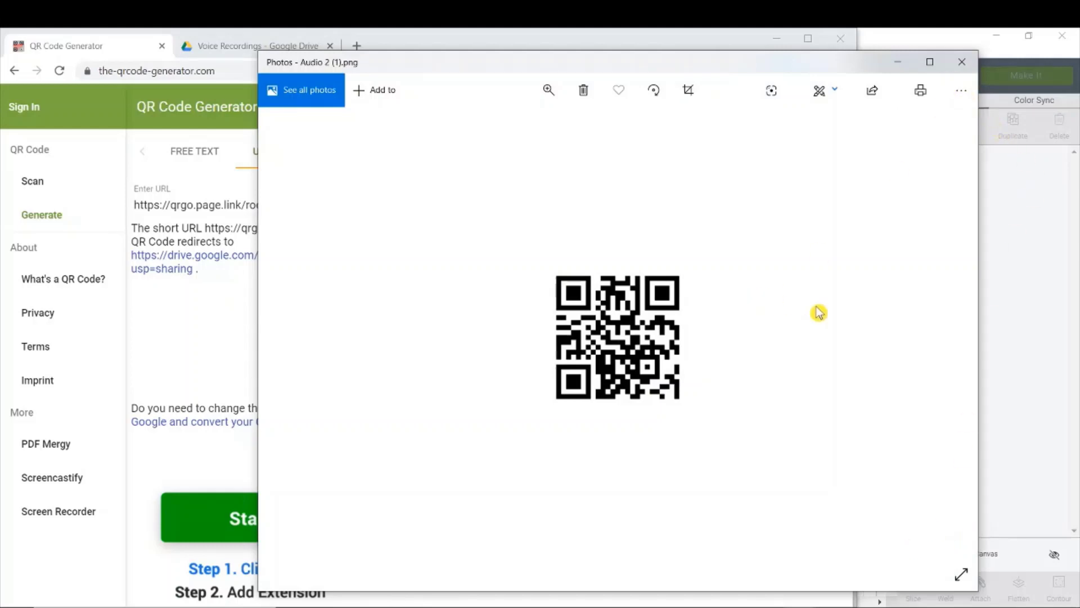
Step: Switch to Cricut Design Space, upload the Audio 2 (1) image from the Voice Recording folder and set its image type to Complex
left_click(950, 34)
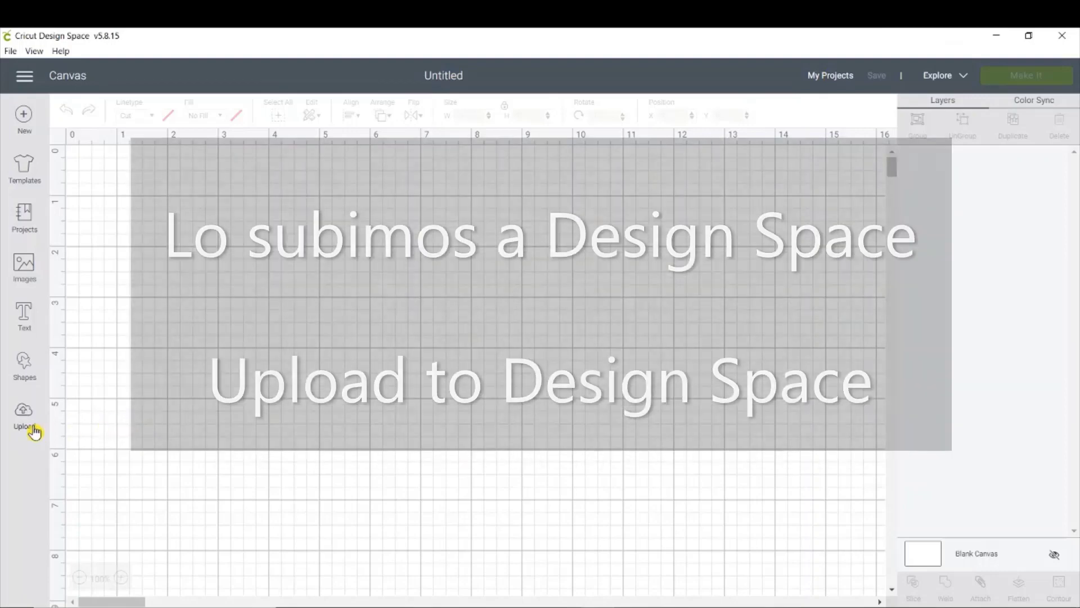
left_click(33, 428)
left_click(323, 318)
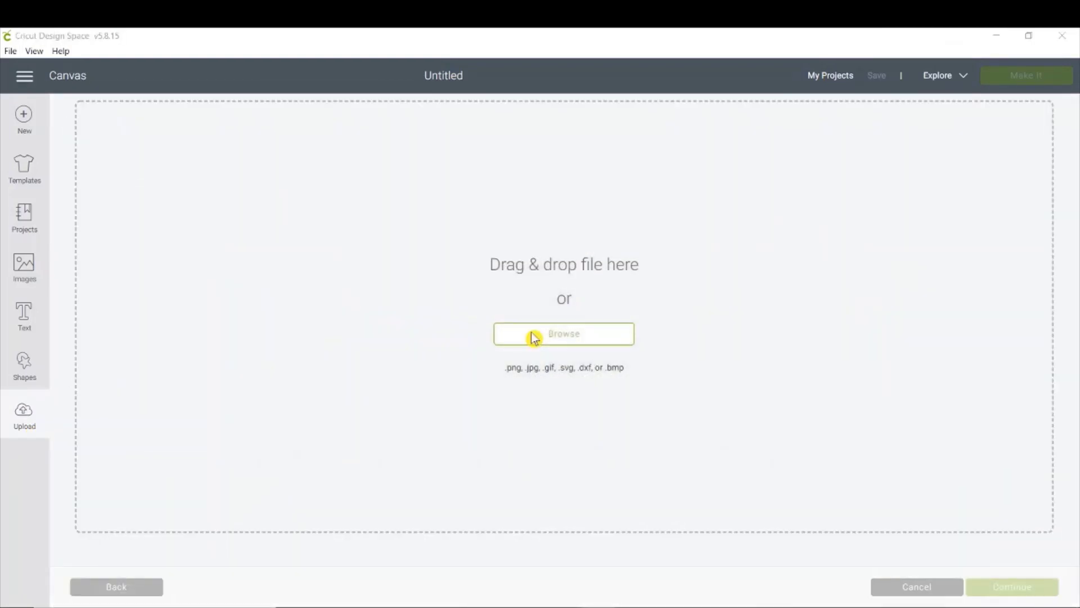
left_click(535, 336)
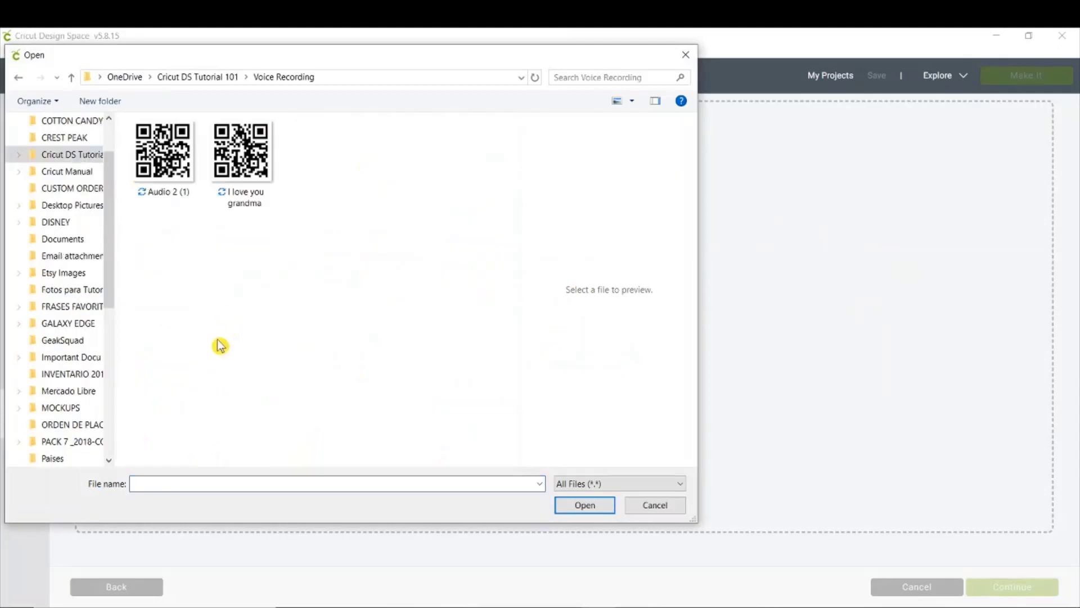
left_click(178, 169)
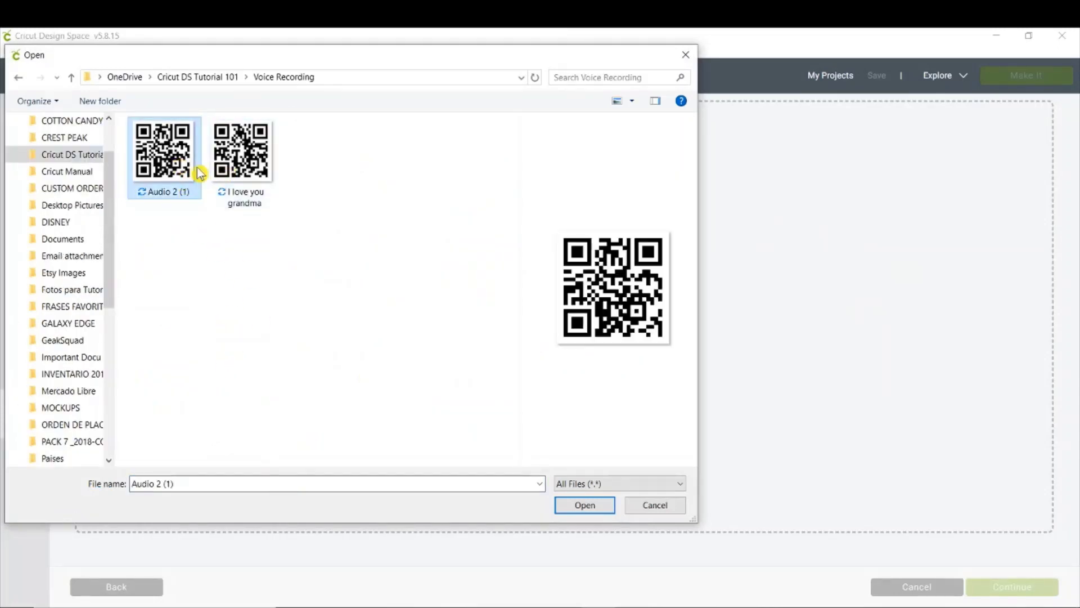
left_click(584, 507)
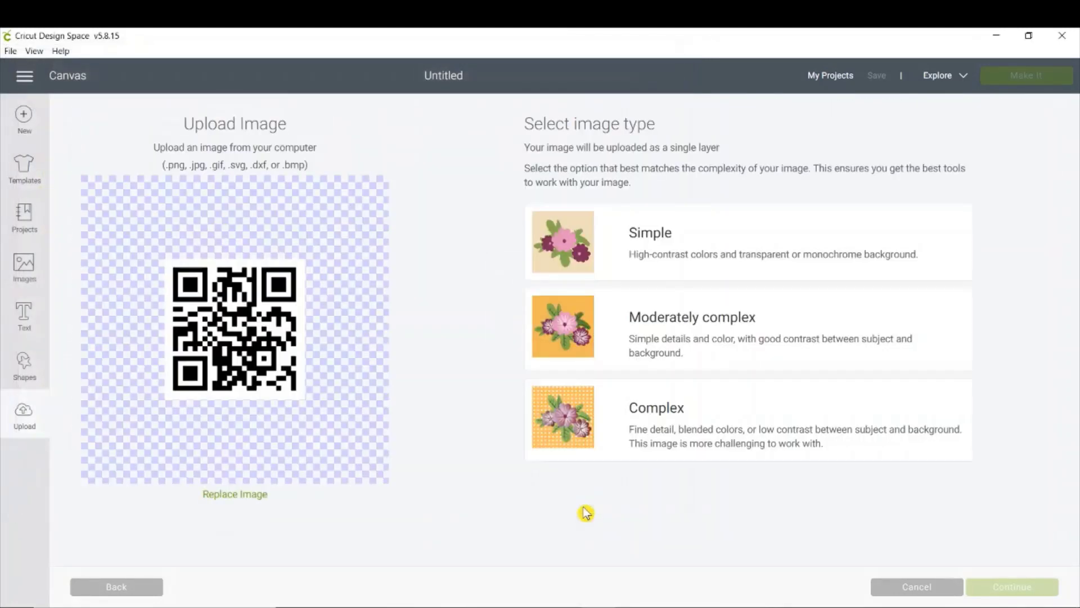
left_click(638, 422)
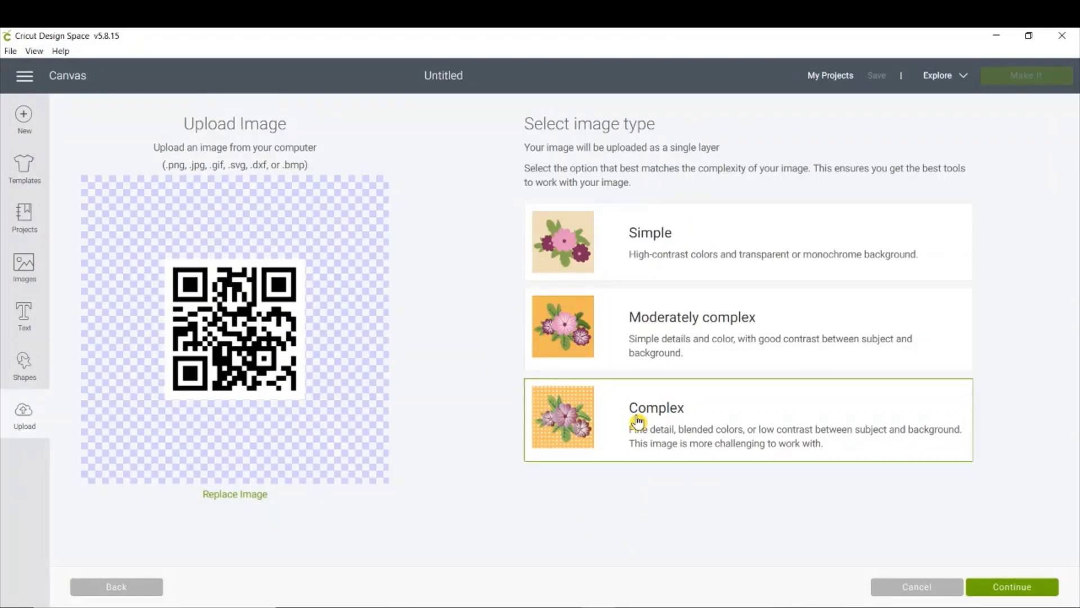
Step: Continue to the background removal stage and erase the white area surrounding the QR code
left_click(1019, 587)
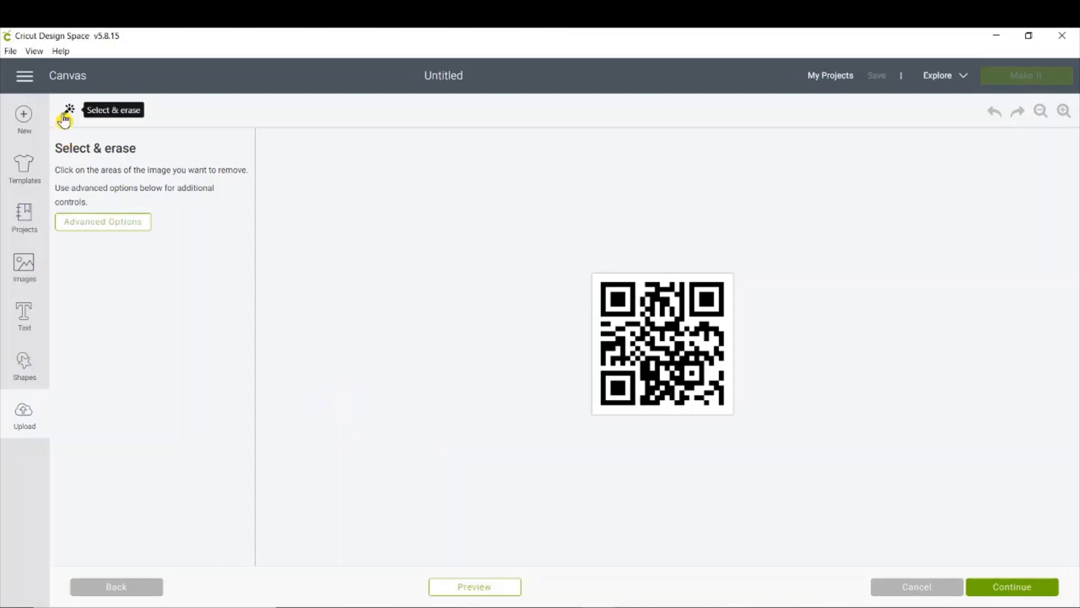
left_click(1063, 111)
left_click(1063, 111)
left_click(1063, 111)
left_click(1063, 111)
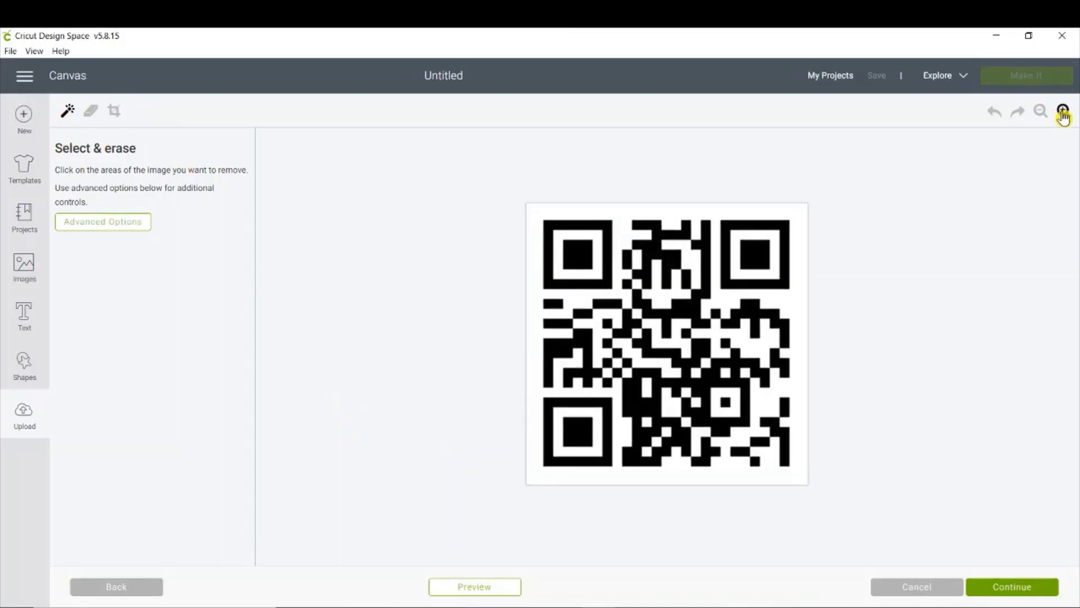
left_click(1063, 112)
left_click(1063, 112)
left_click(1063, 112)
left_click(1063, 112)
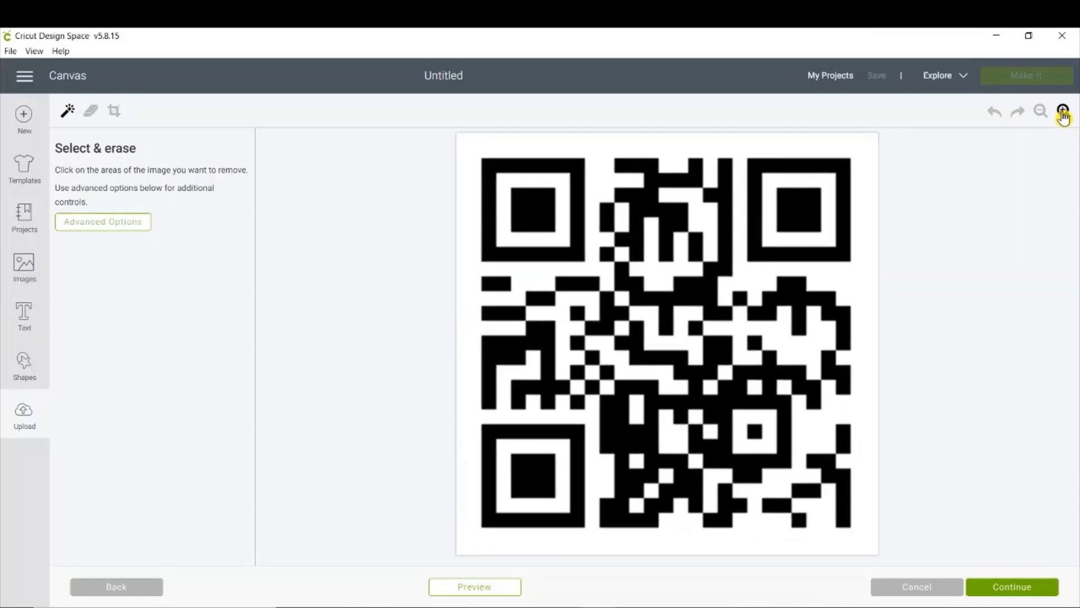
left_click(785, 147)
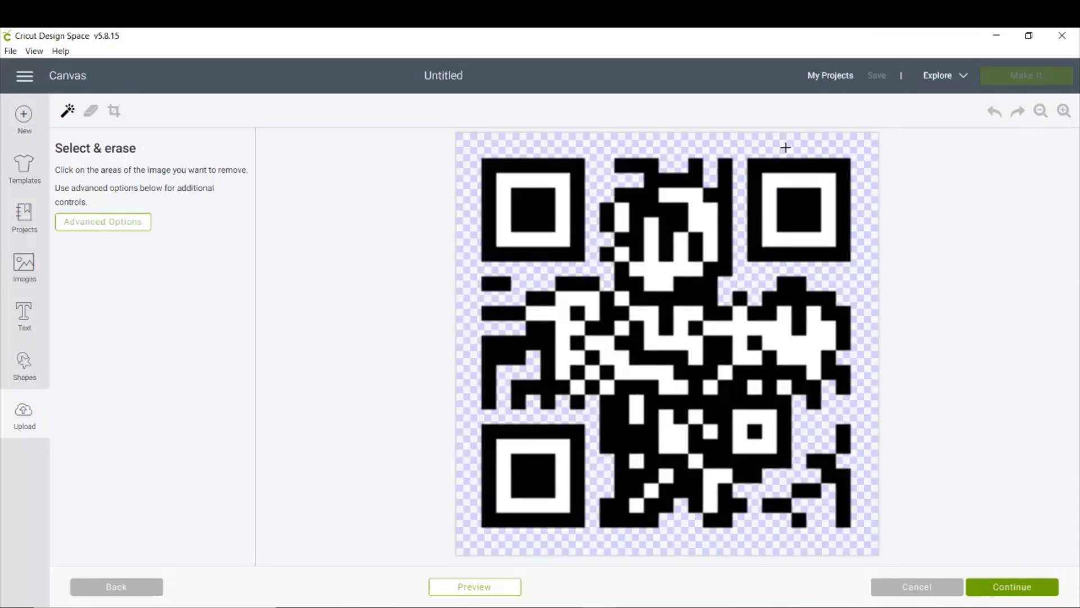
Step: Erase the remaining enclosed white areas inside the QR code, including the rings of the three corner squares, leaving only the black modules
left_click(560, 190)
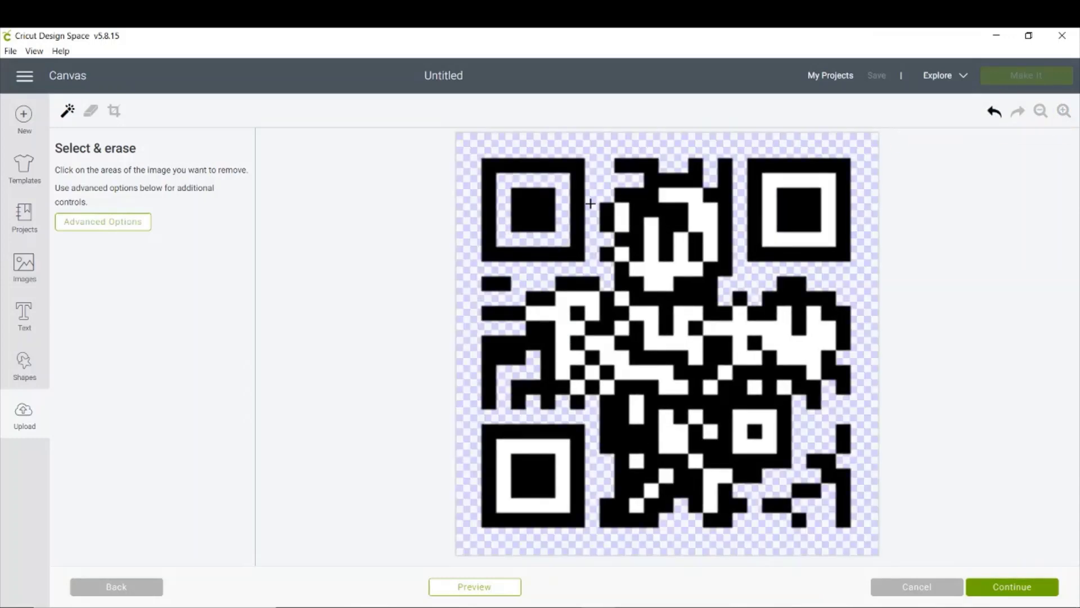
left_click(648, 231)
left_click(706, 220)
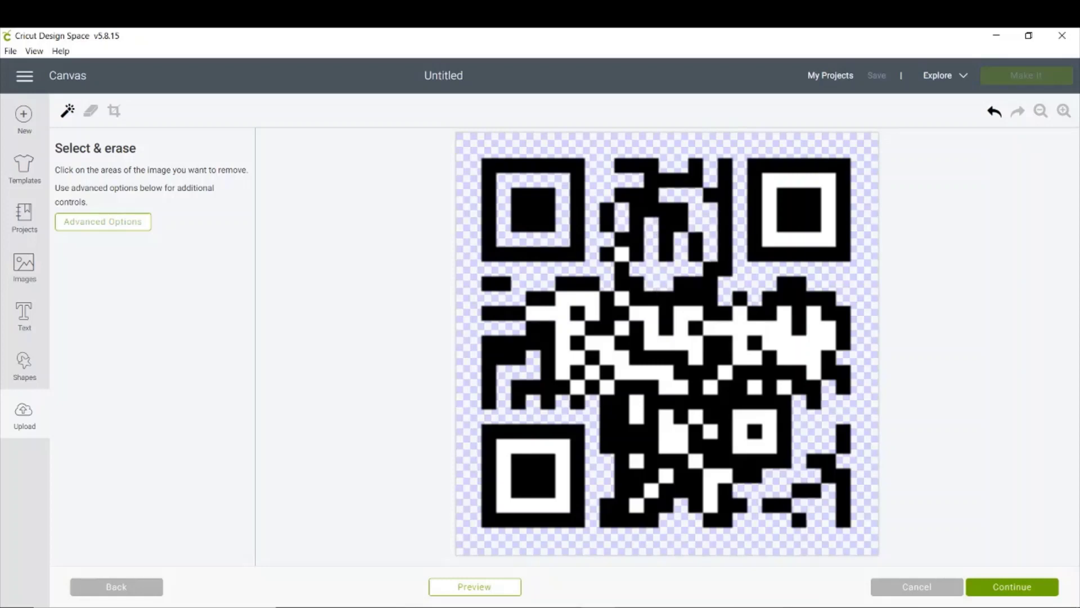
left_click(768, 233)
left_click(782, 349)
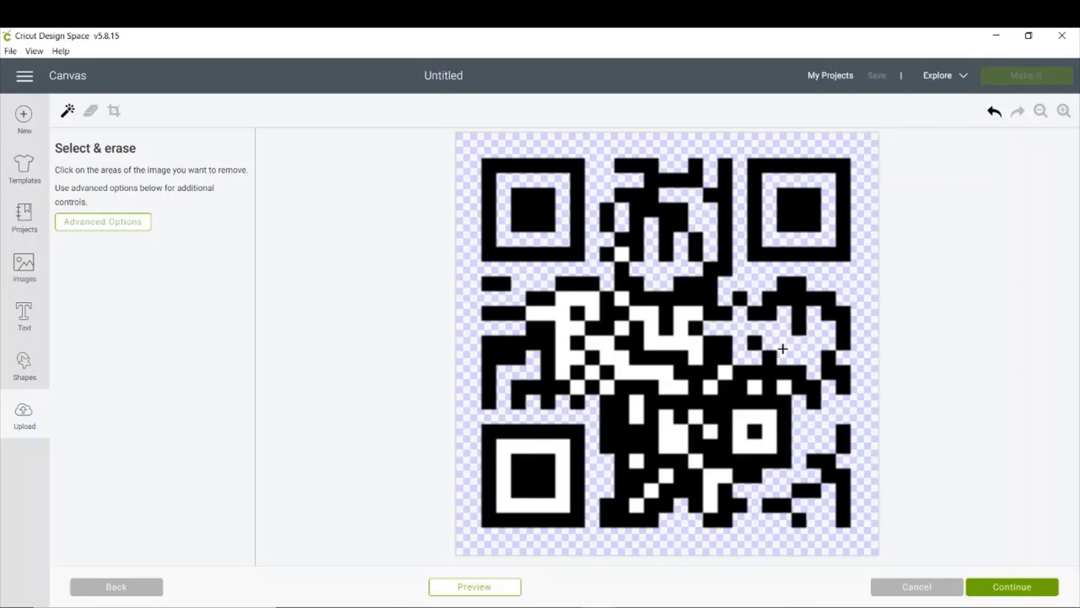
left_click(670, 340)
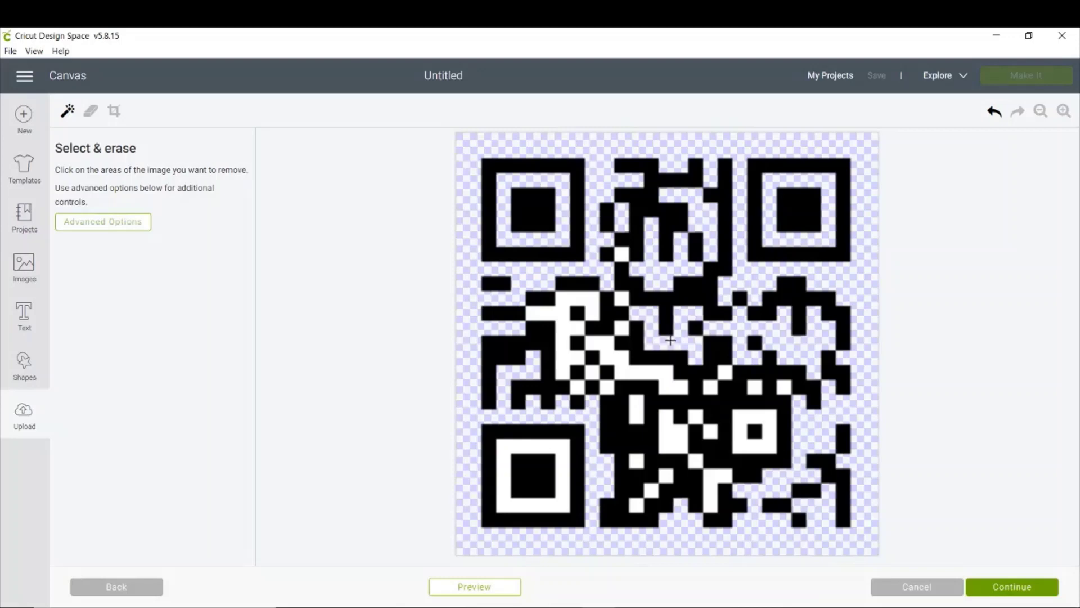
left_click(619, 298)
left_click(621, 327)
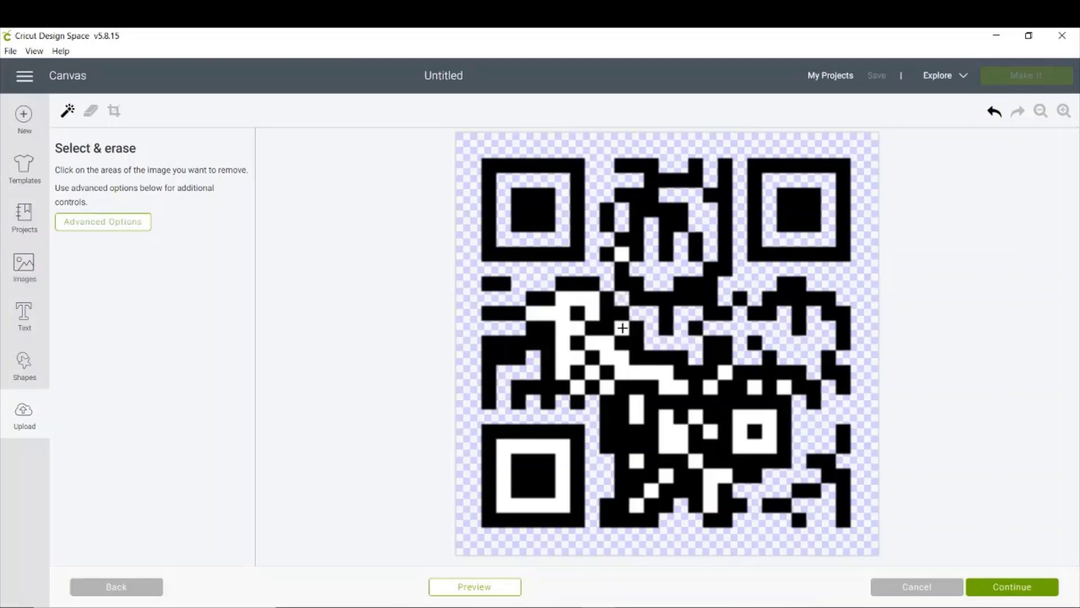
left_click(623, 251)
left_click(567, 297)
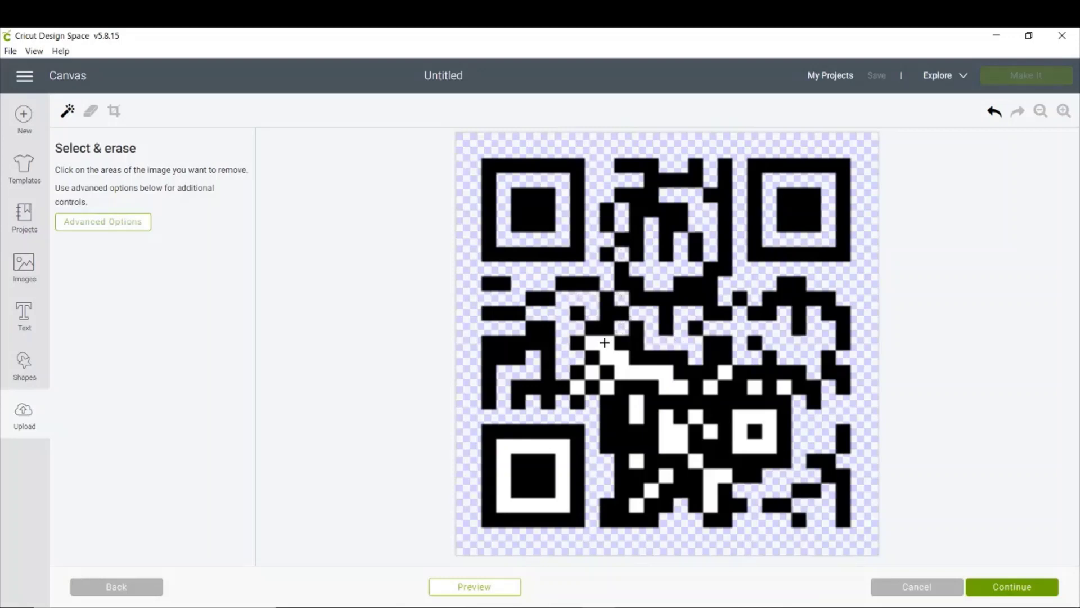
left_click(605, 342)
left_click(591, 371)
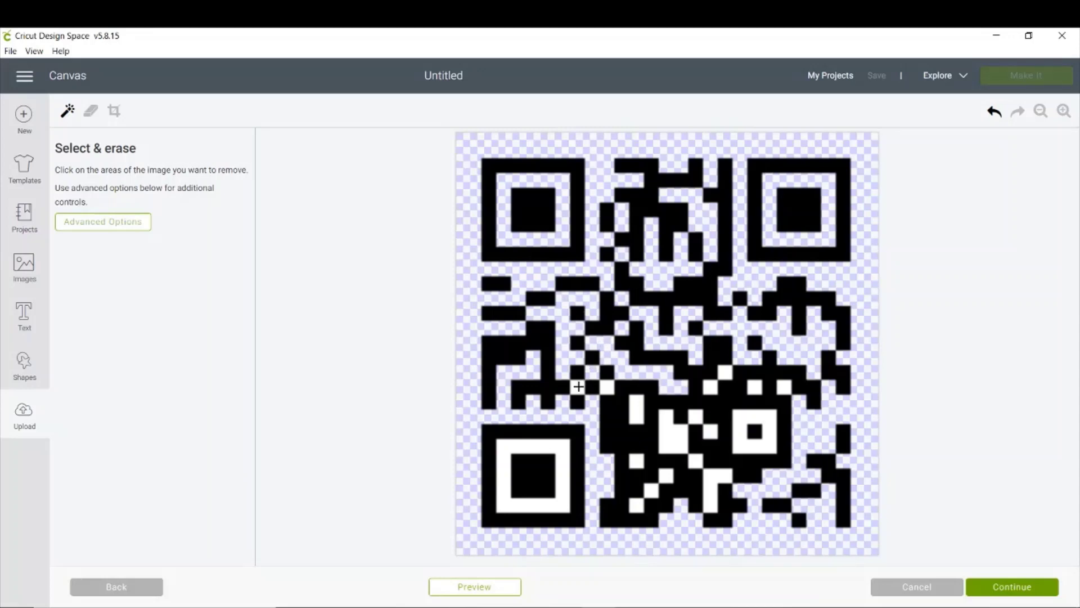
left_click(578, 387)
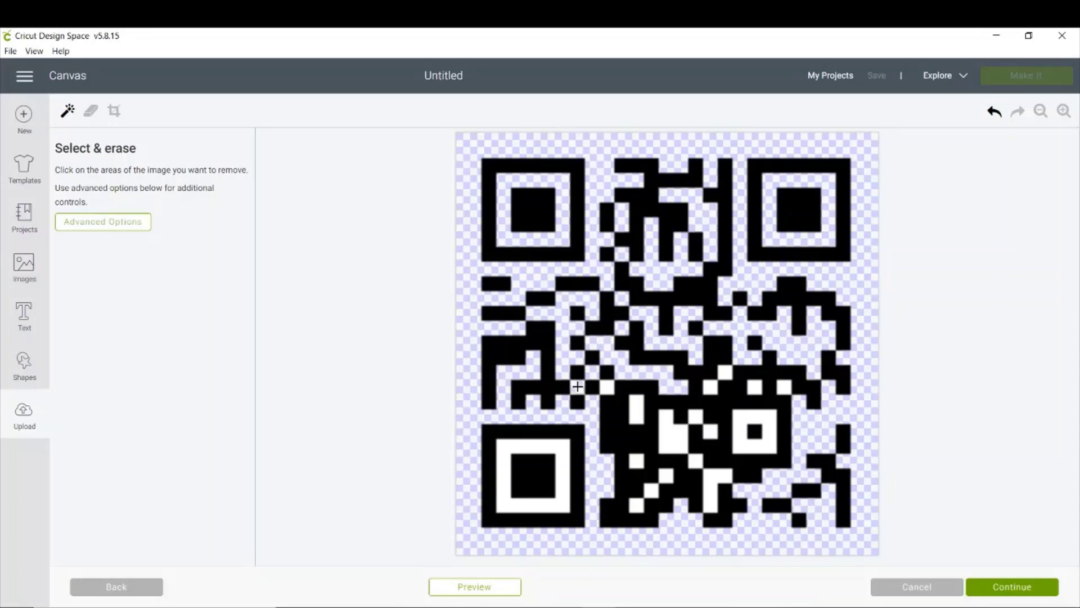
left_click(636, 409)
left_click(674, 423)
left_click(691, 423)
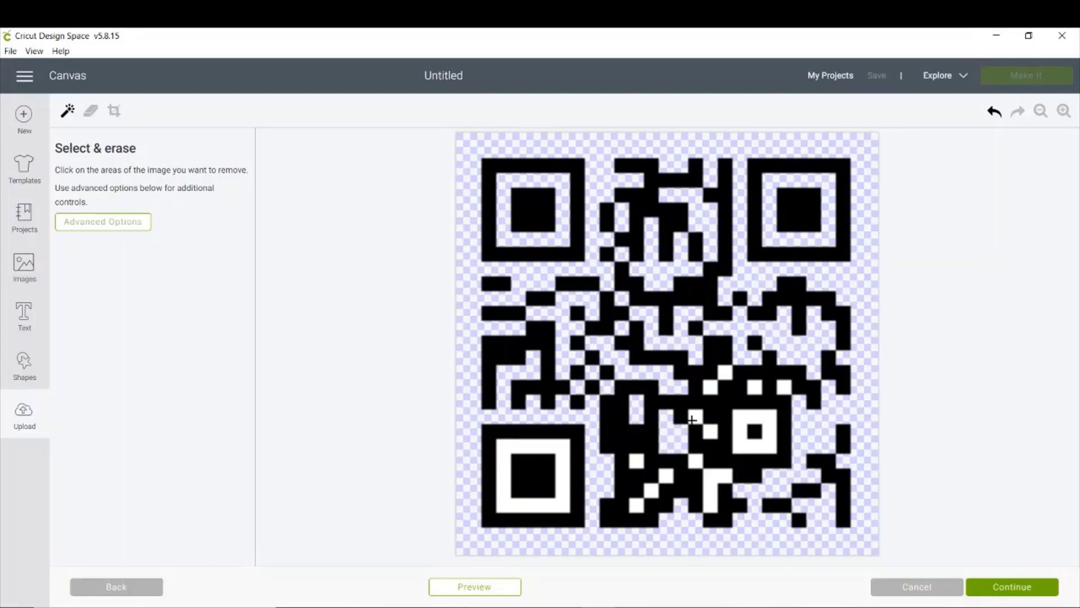
left_click(709, 388)
left_click(722, 373)
left_click(754, 389)
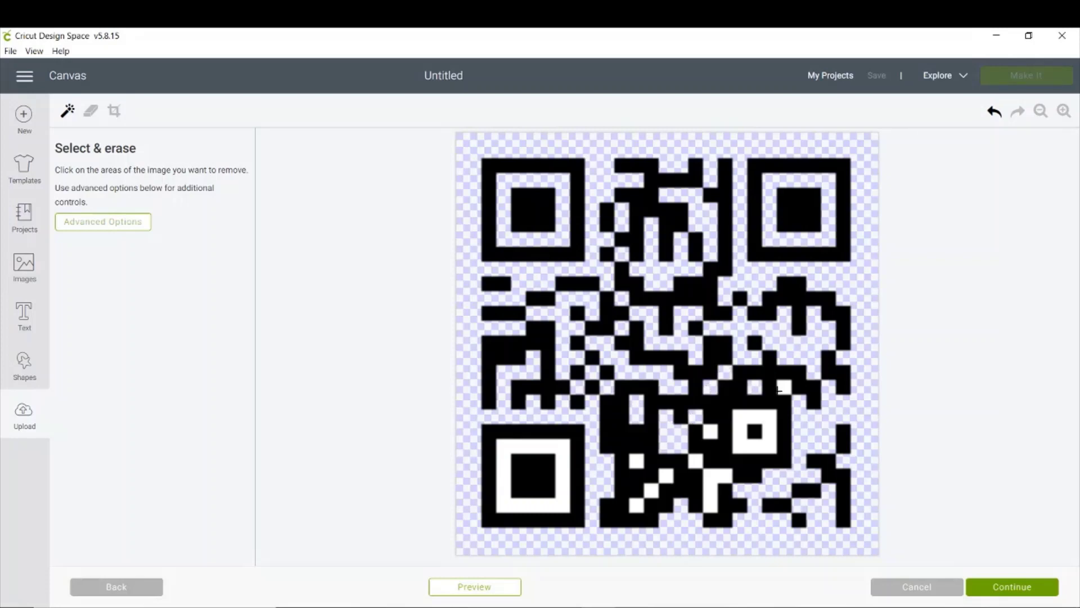
left_click(783, 388)
left_click(772, 420)
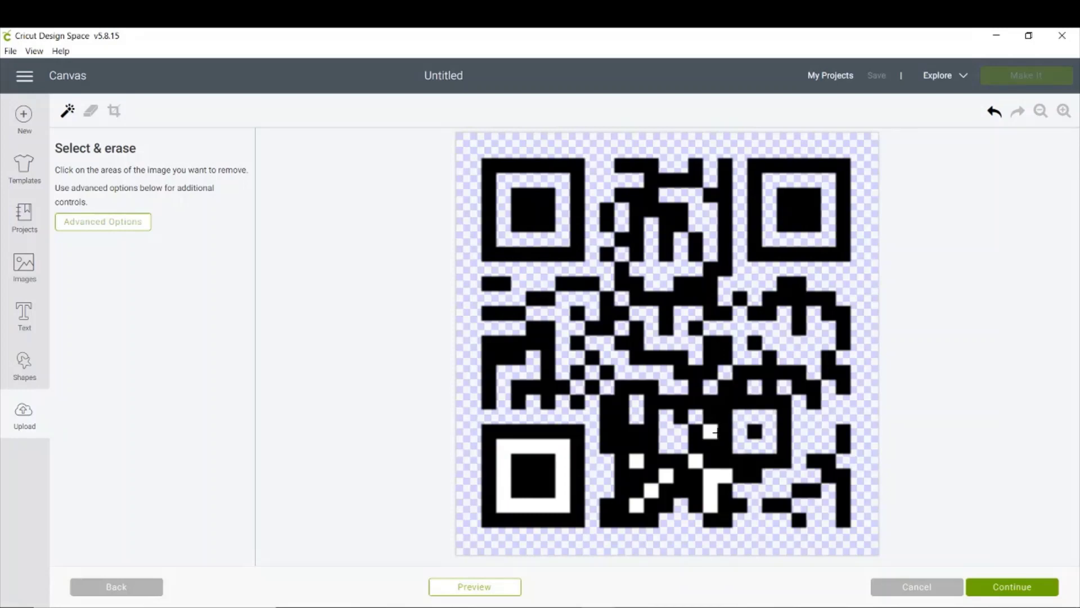
left_click(709, 431)
left_click(718, 481)
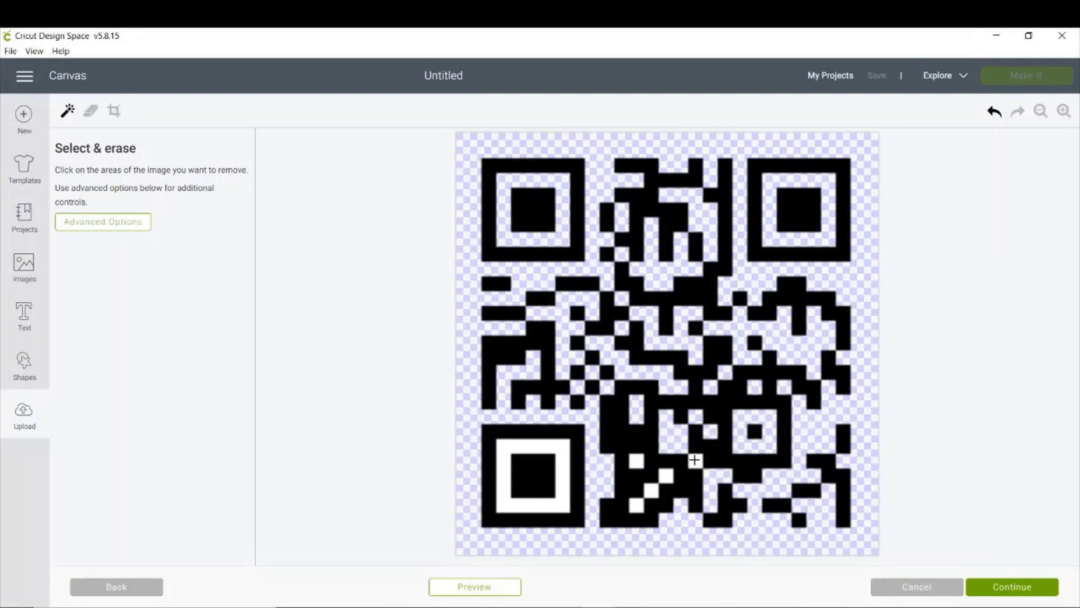
left_click(695, 460)
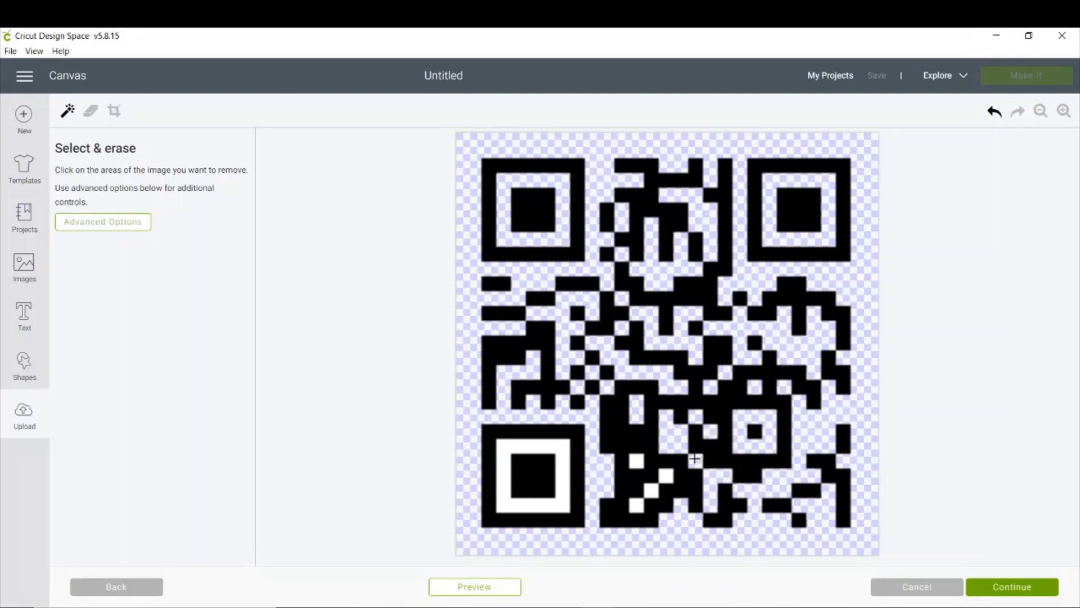
left_click(651, 490)
left_click(636, 504)
left_click(636, 461)
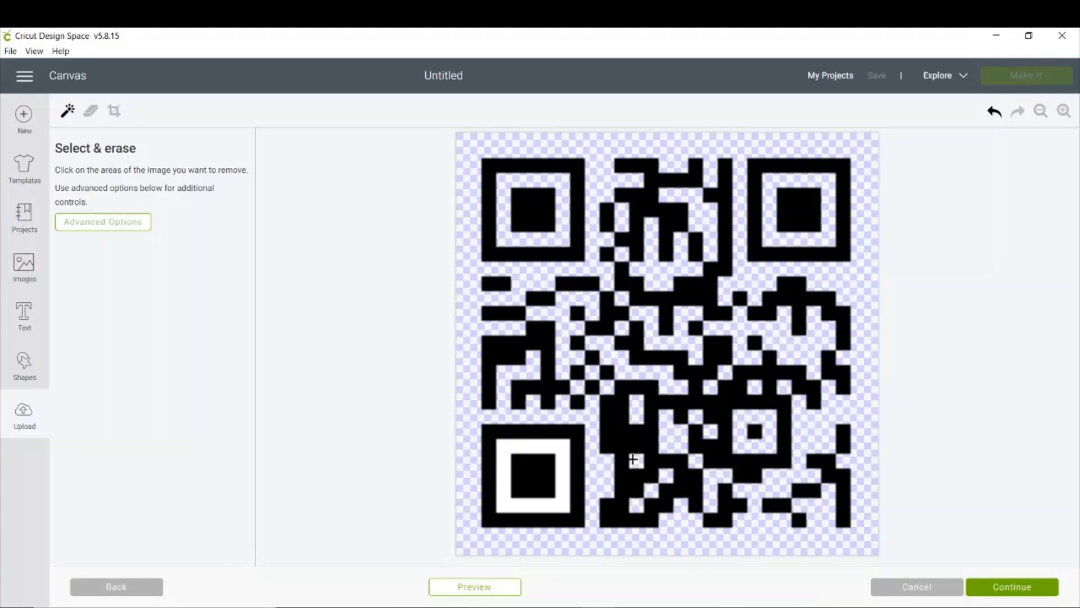
left_click(564, 456)
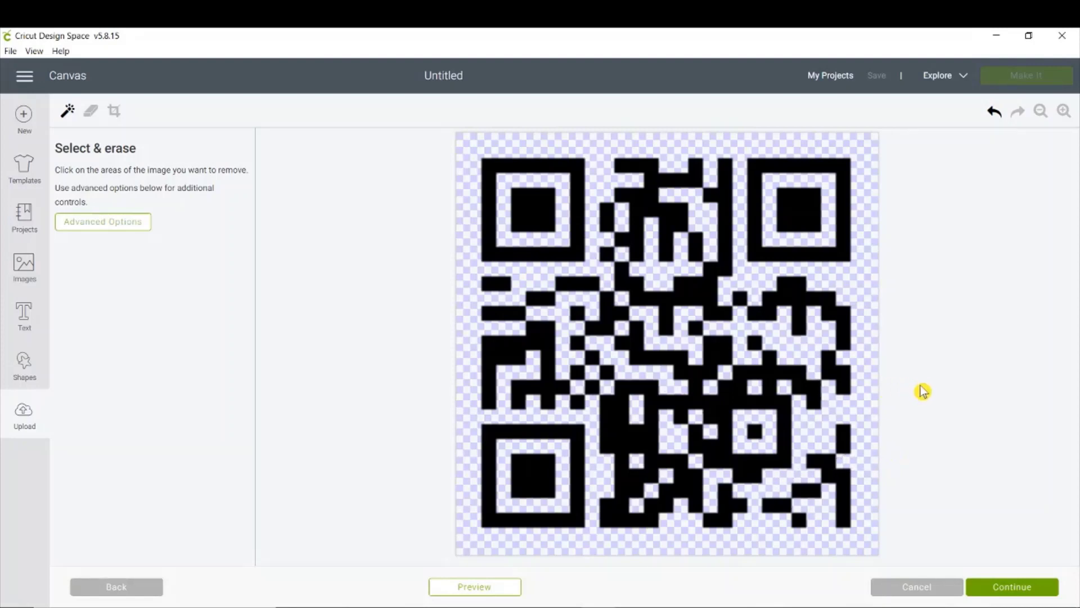
Step: Save the cleaned QR code as a Cut image and insert it from the recently uploaded images onto the canvas
left_click(1012, 586)
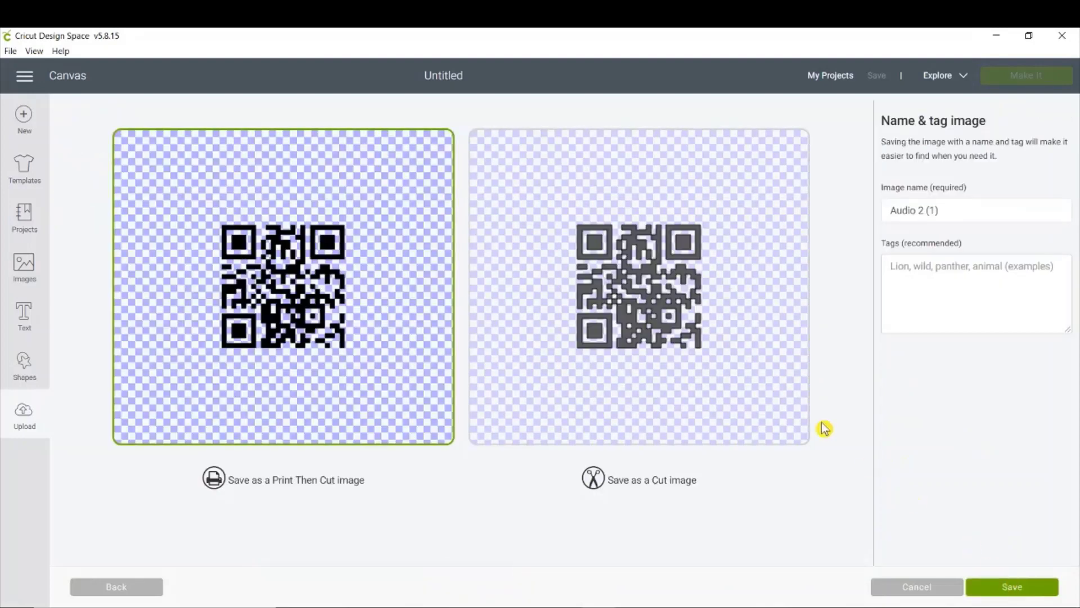
left_click(656, 300)
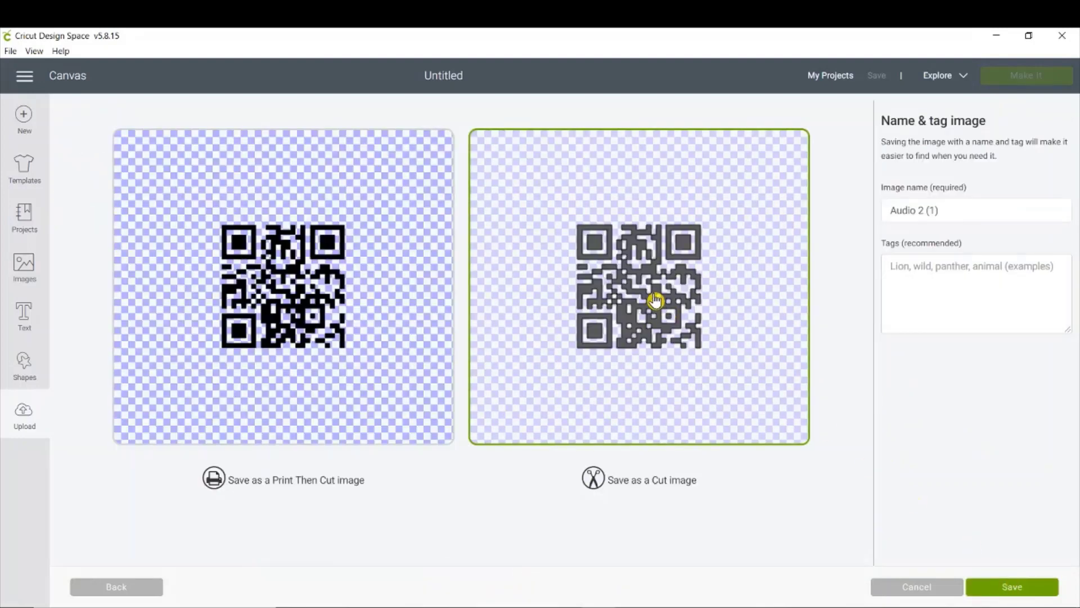
left_click(1004, 587)
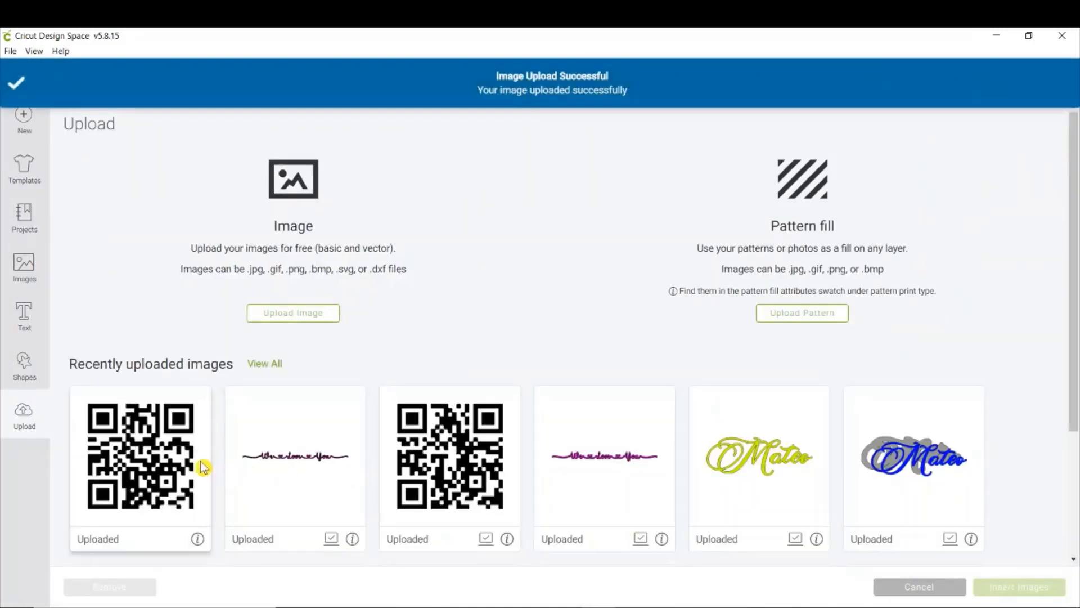
left_click(177, 452)
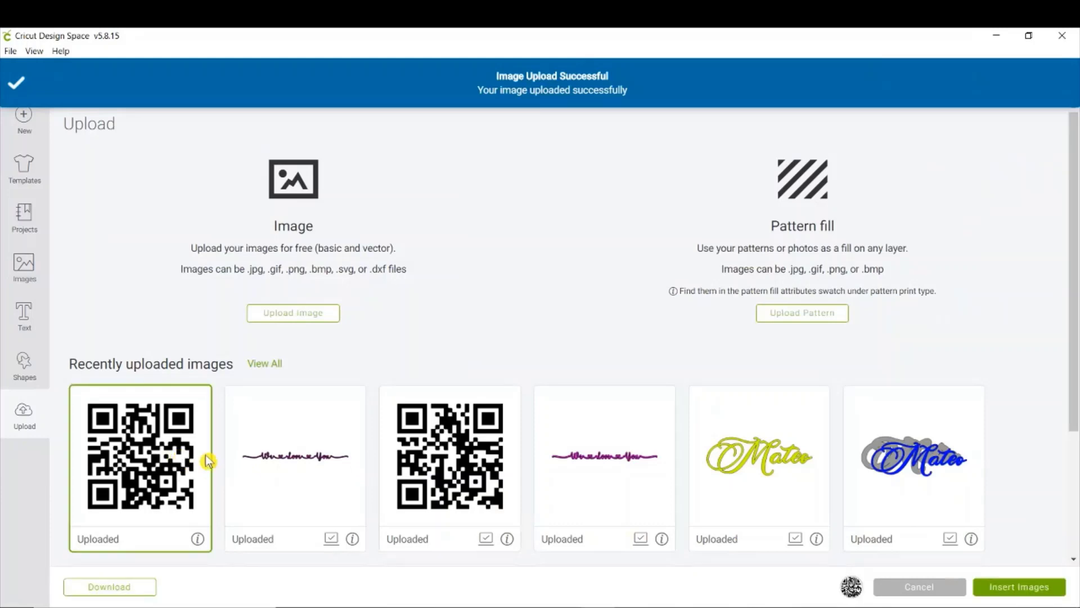
left_click(1005, 591)
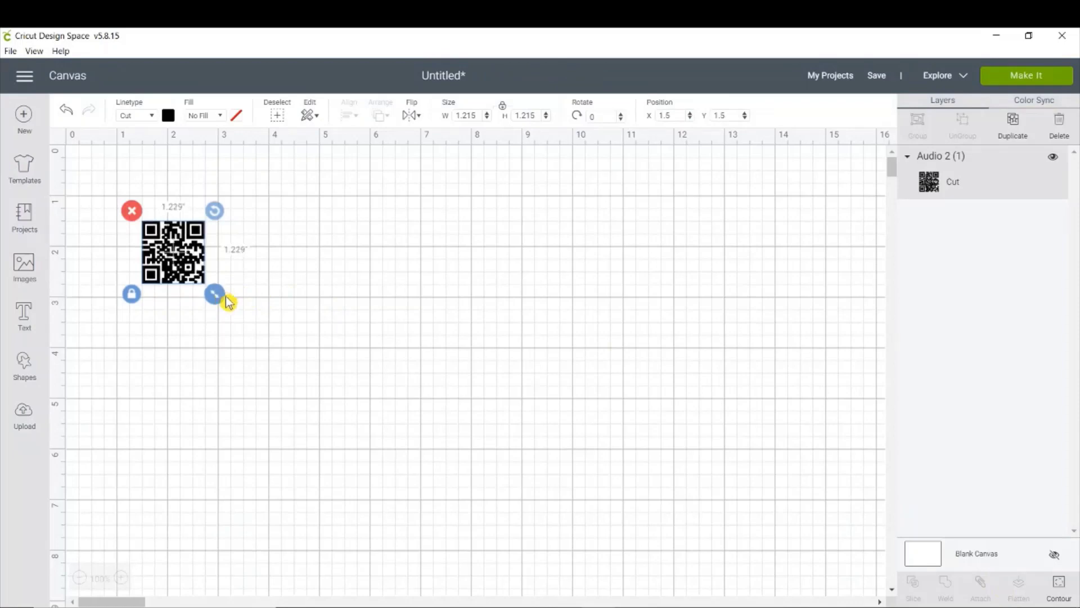
Step: Resize the QR code on the canvas, setting its width to 1.5 inches
left_click_drag(222, 296, 367, 352)
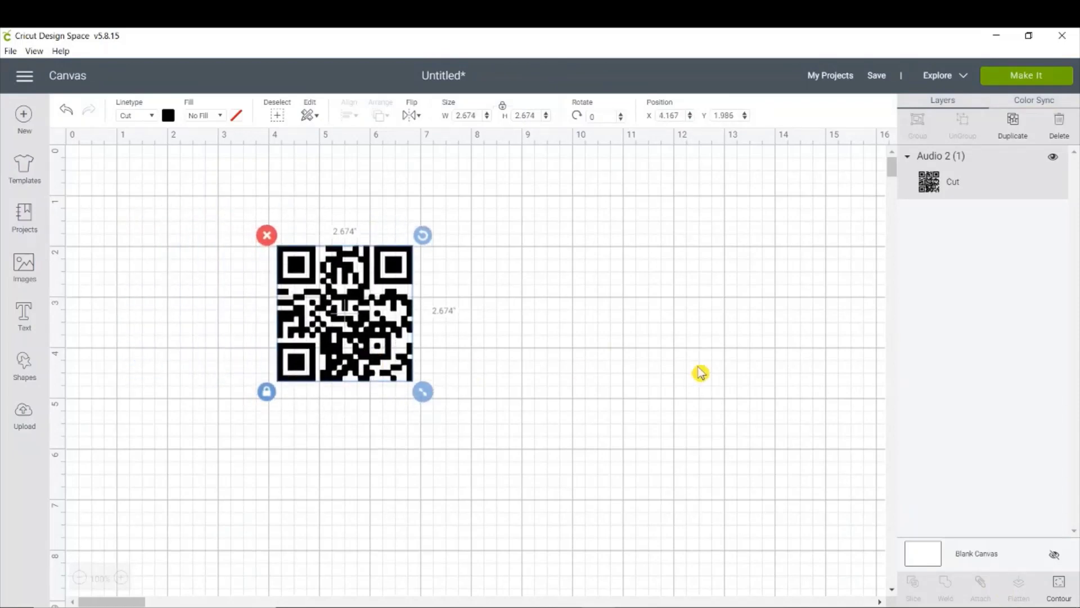
double_click(466, 116)
type("1.5")
Step: Prepare the project for cutting on the 12" x 12" mat with Mirror off and set the material to Premium Outdoor Vinyl
left_click(1027, 79)
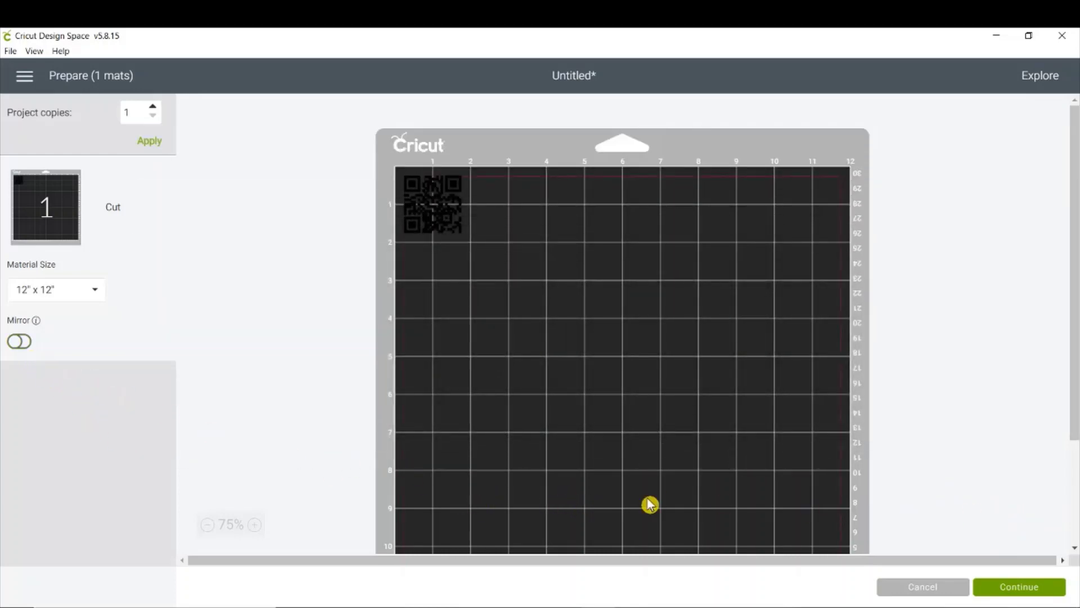
left_click(1028, 590)
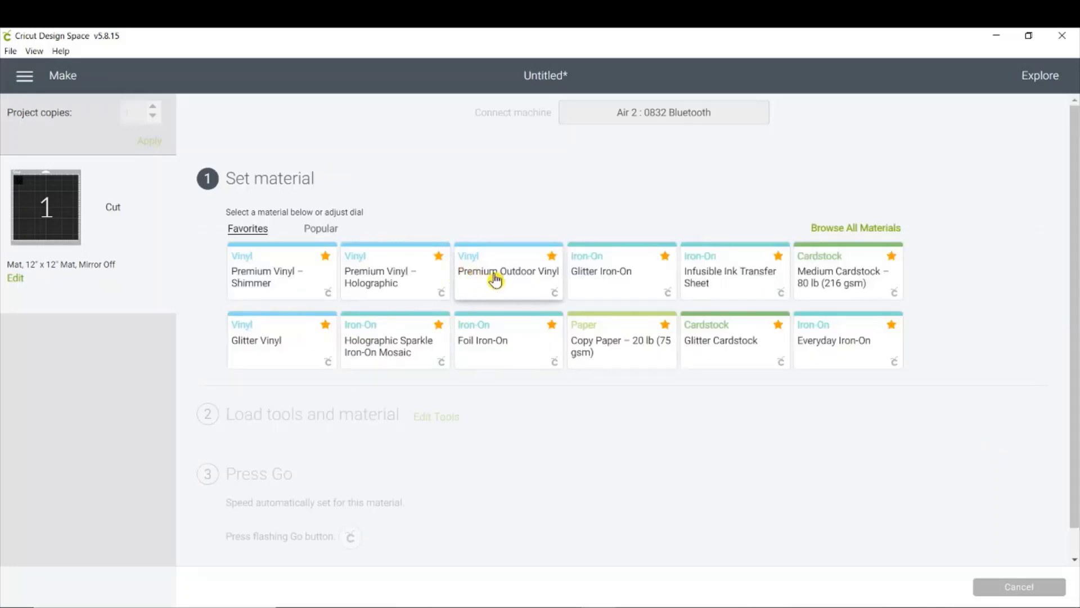
left_click(495, 279)
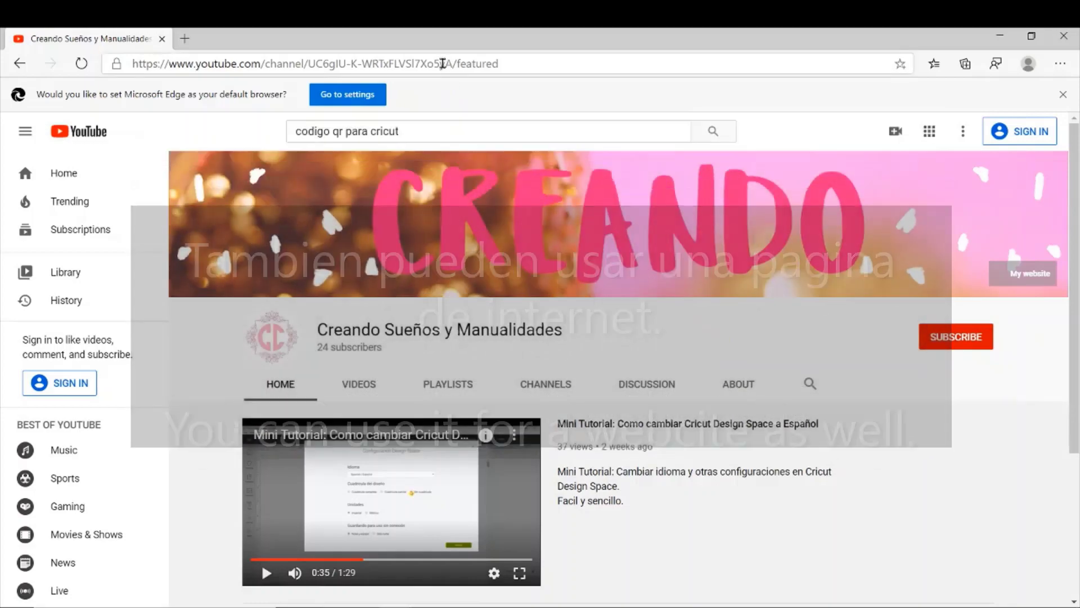
Step: Copy the web address of the Creando Sueños y Manualidades YouTube channel in Microsoft Edge
left_click(444, 66)
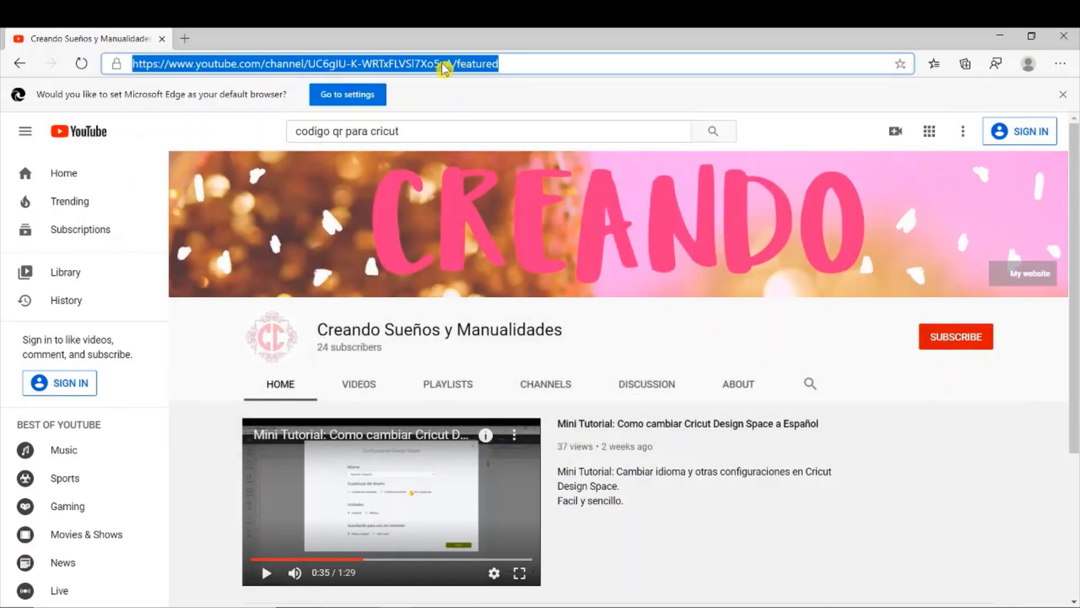
right_click(444, 68)
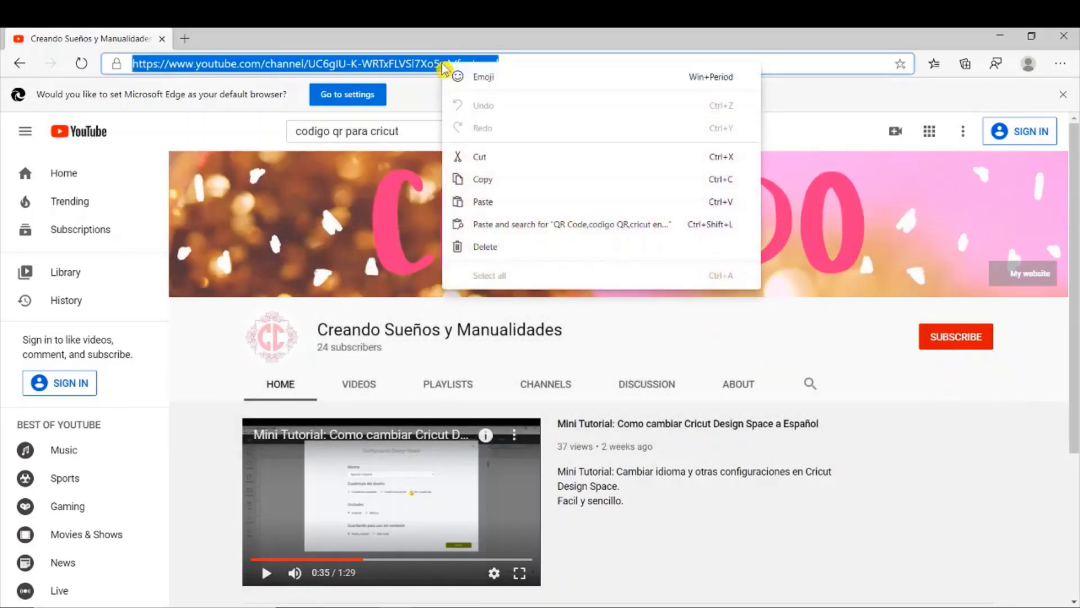
left_click(576, 184)
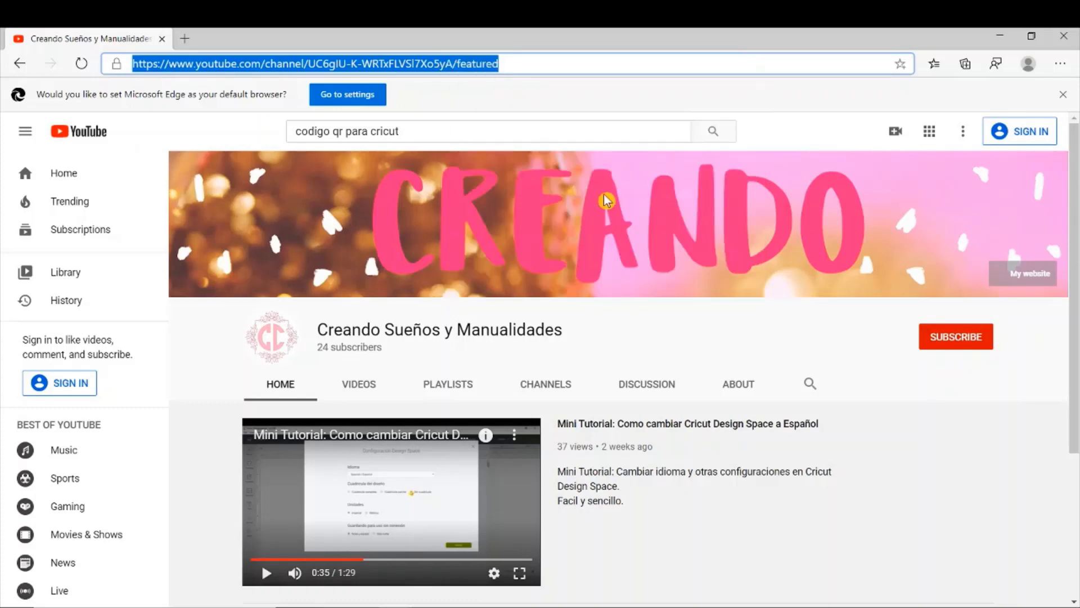
Step: Switch to the QR Code Generator site, paste the copied YouTube channel address as the URL and shorten it
left_click(1002, 38)
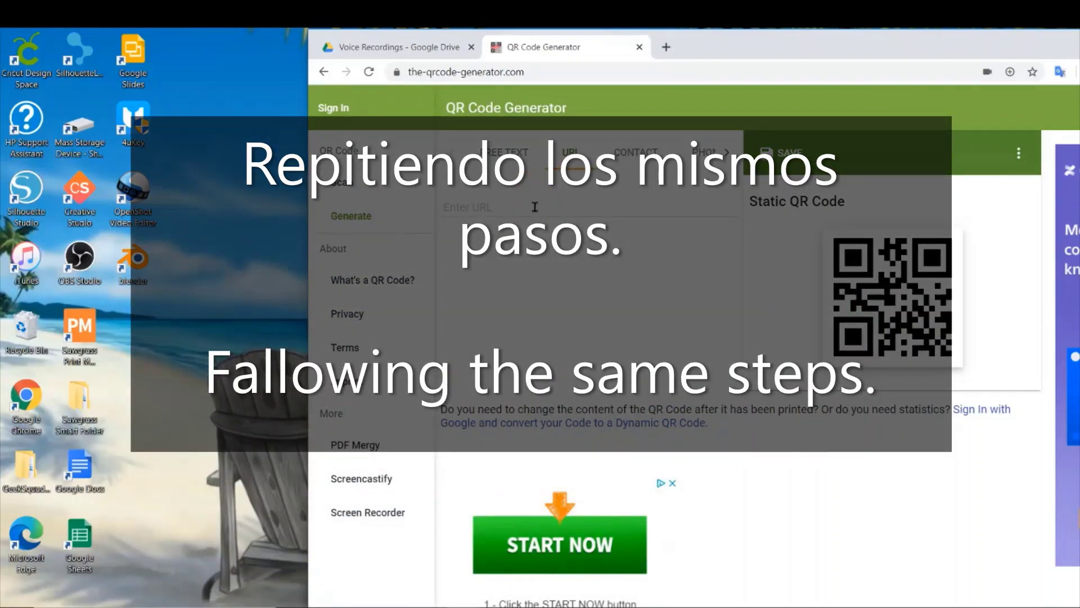
right_click(535, 208)
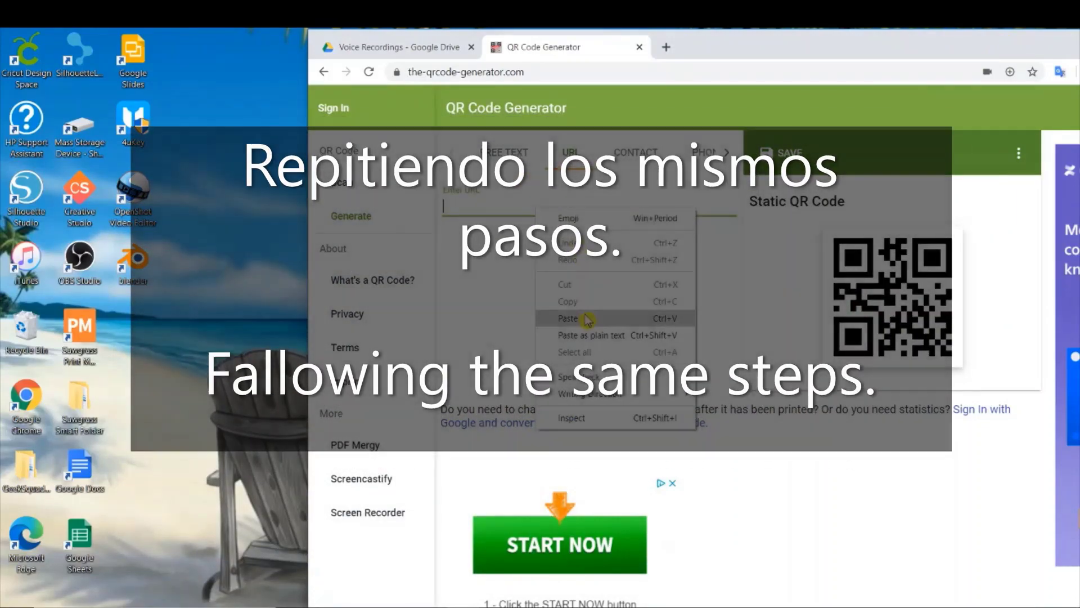
left_click(588, 318)
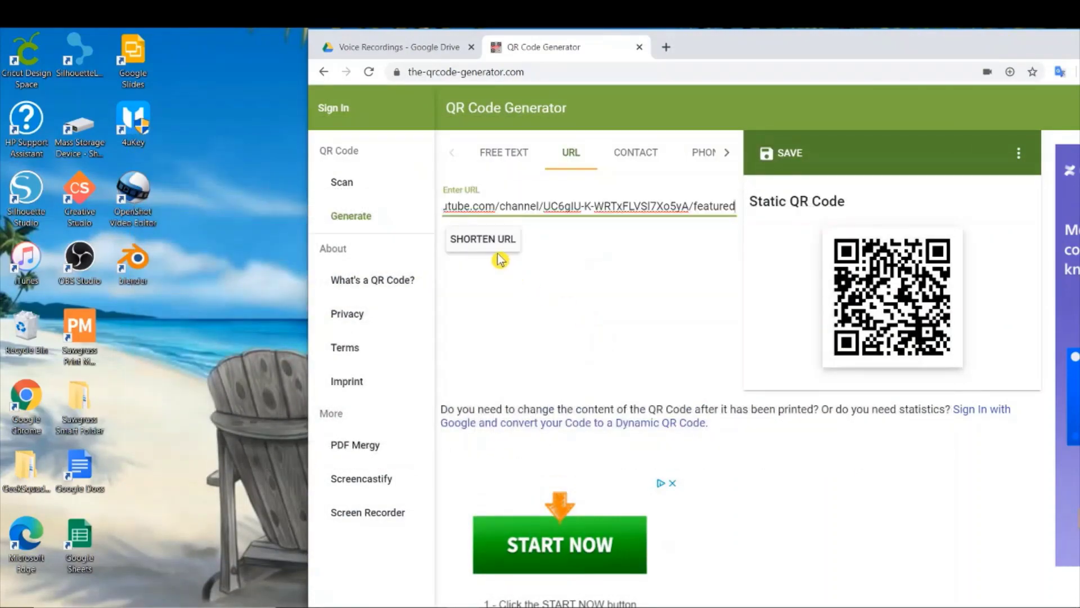
left_click(496, 239)
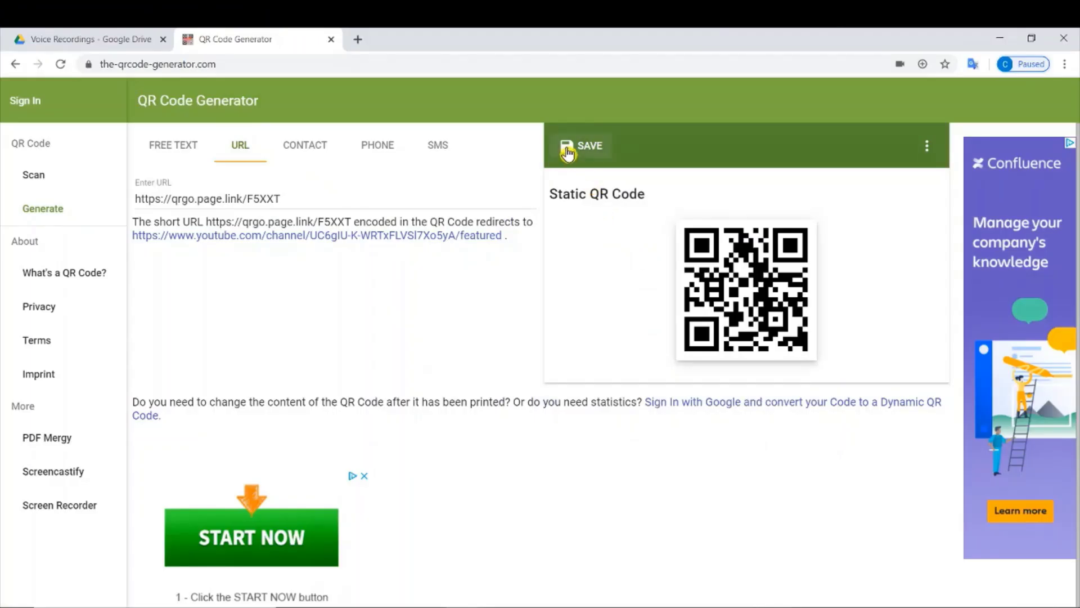
Step: Save the generated QR code as a PNG file named YouTube Channel
left_click(767, 158)
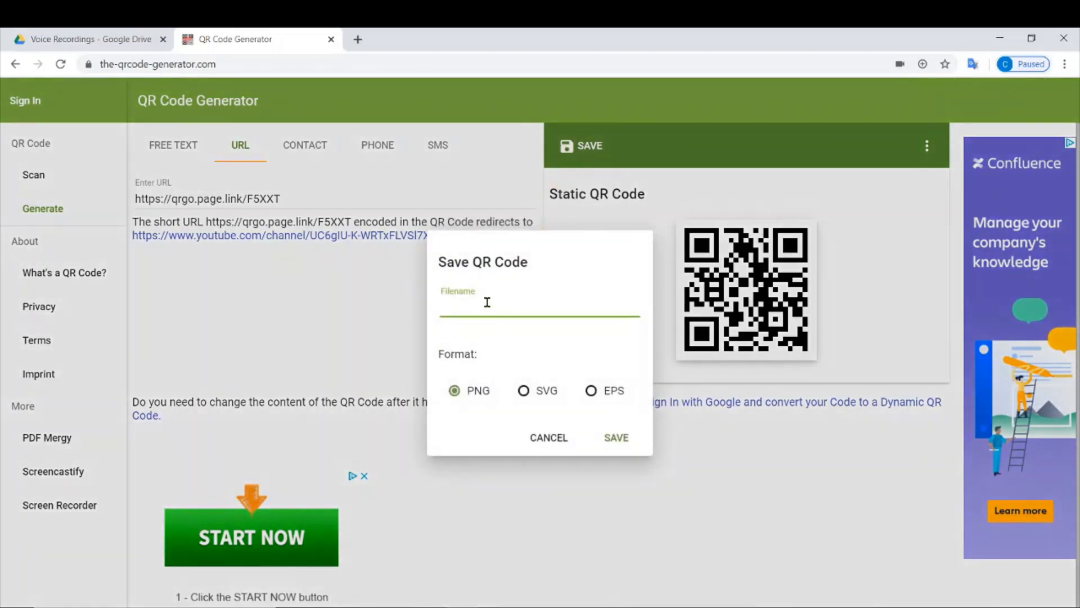
type("YouTube Channel")
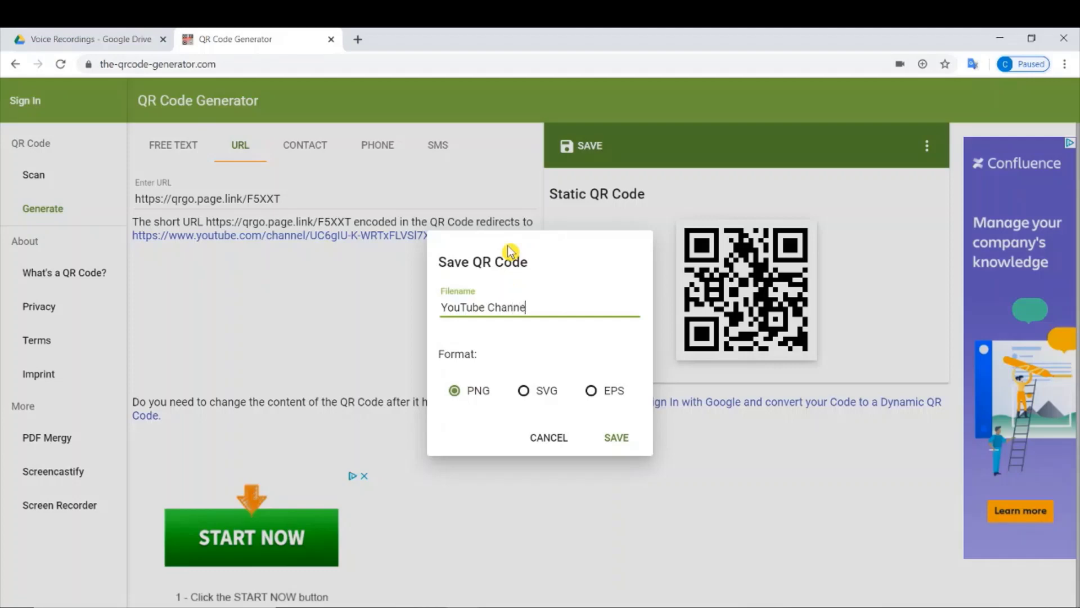
left_click(615, 439)
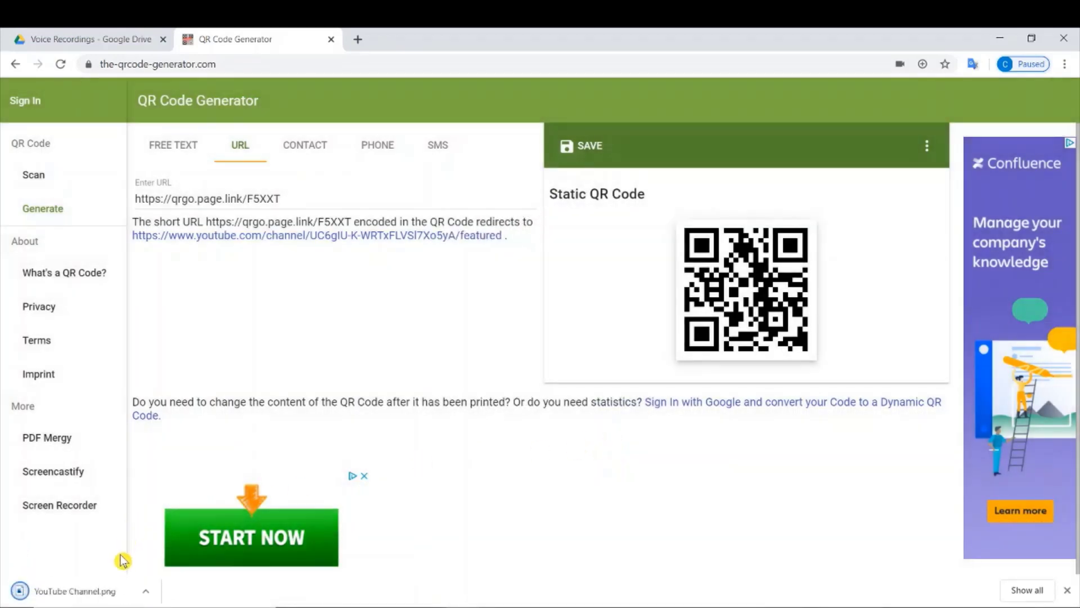
Step: Open the downloaded YouTube Channel.png in Photos and save a PNG copy named YouTube Channel in the Videos Final Draft folder
left_click(80, 593)
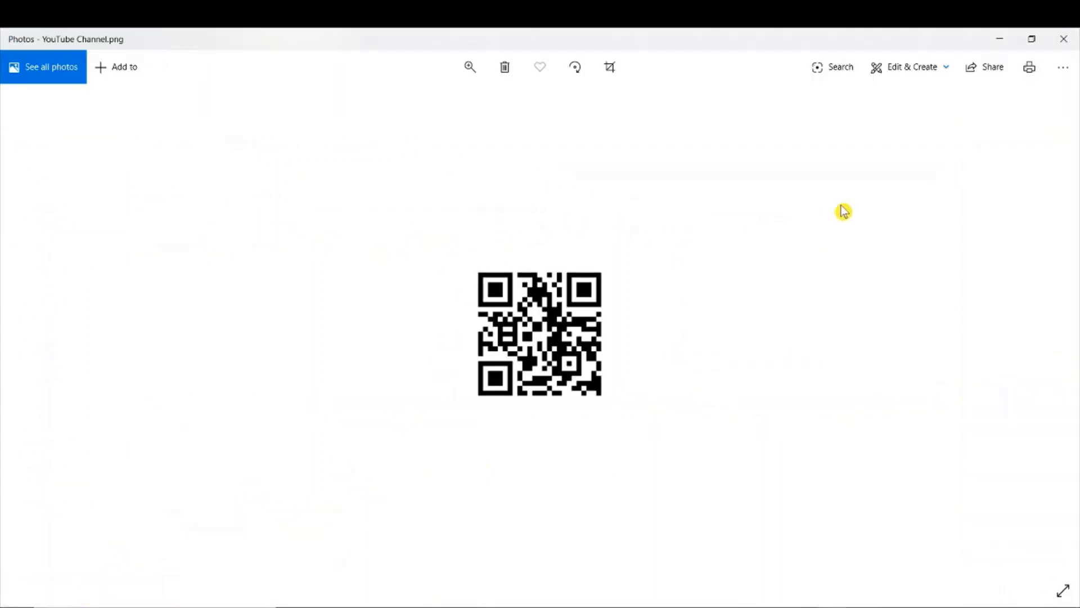
left_click(1064, 69)
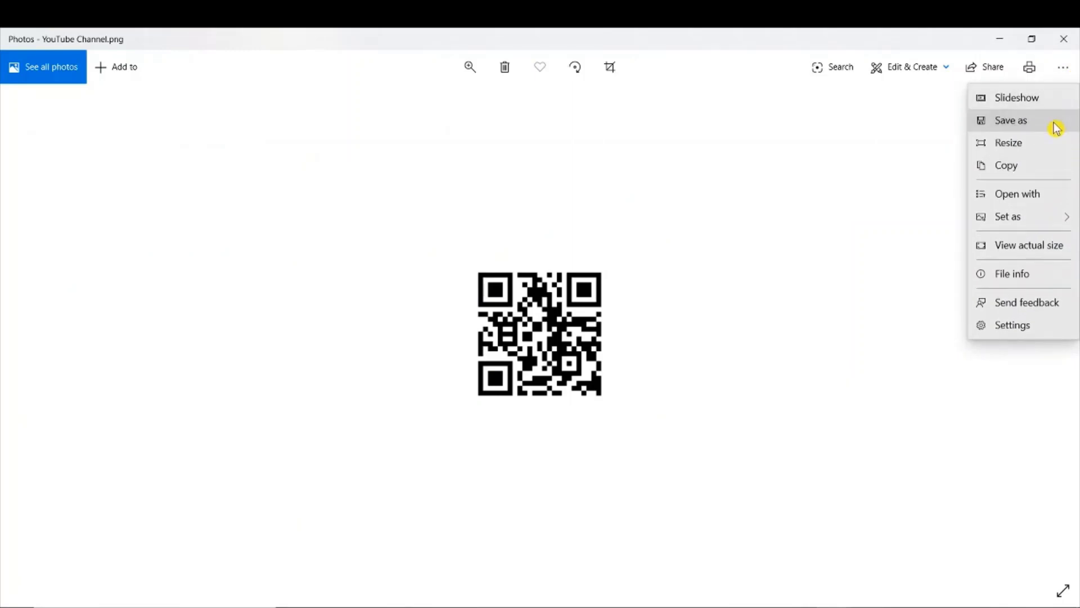
left_click(1057, 127)
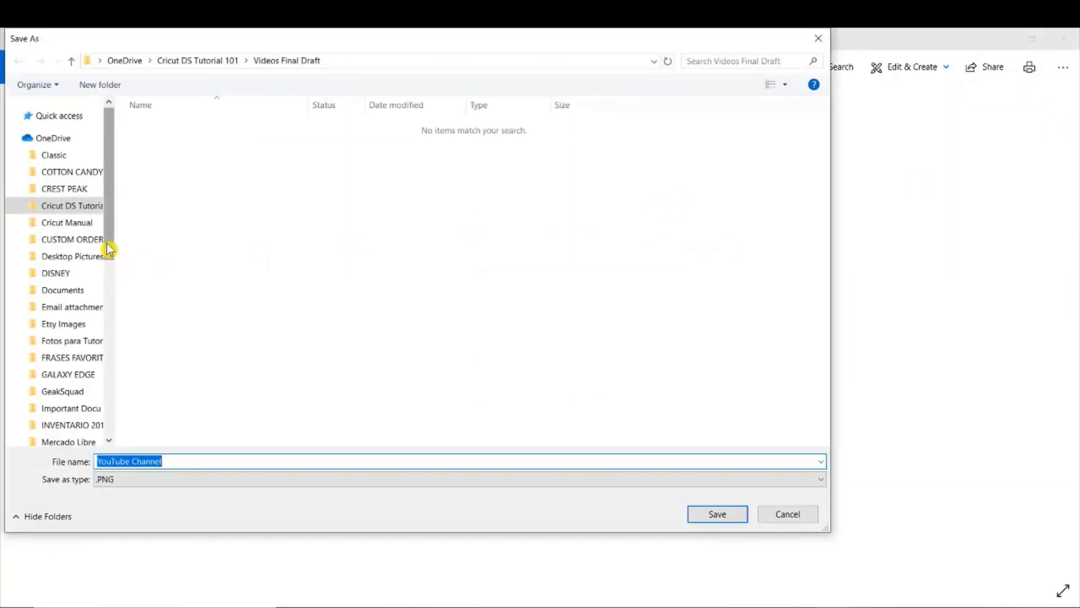
left_click(180, 460)
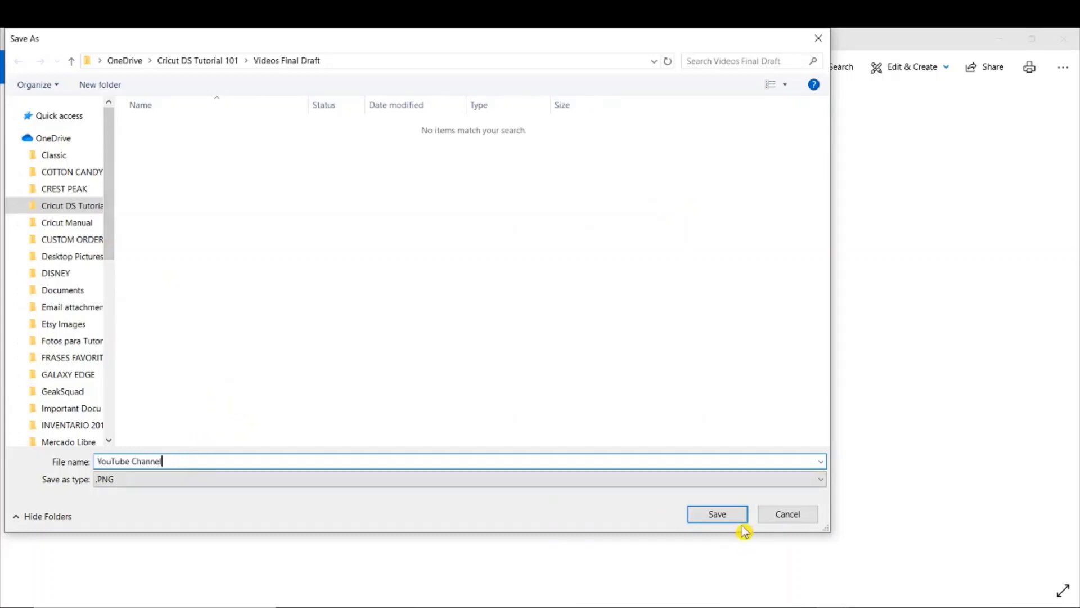
left_click(719, 514)
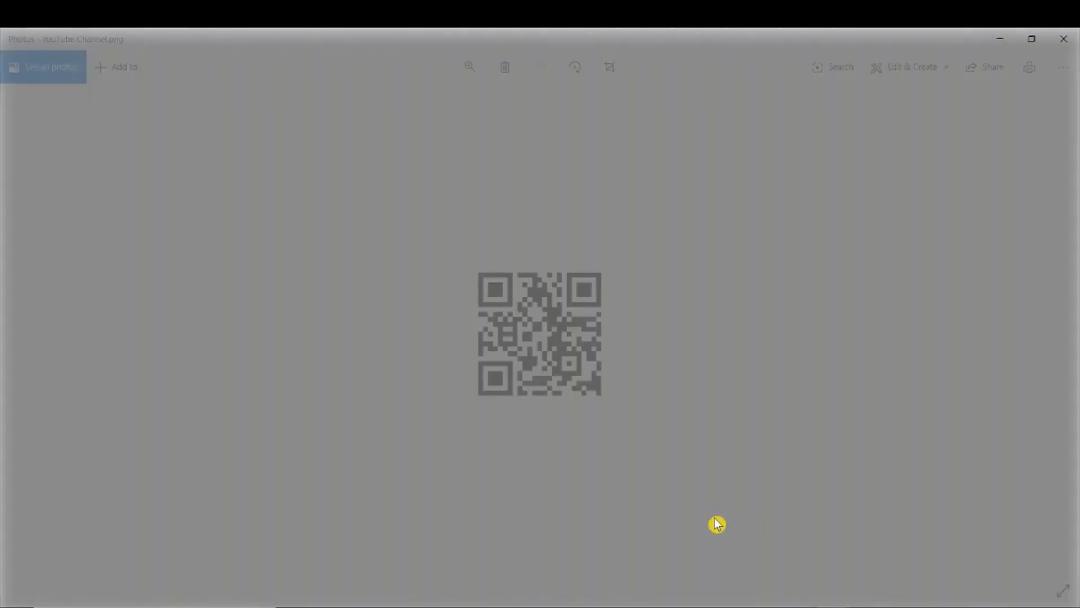